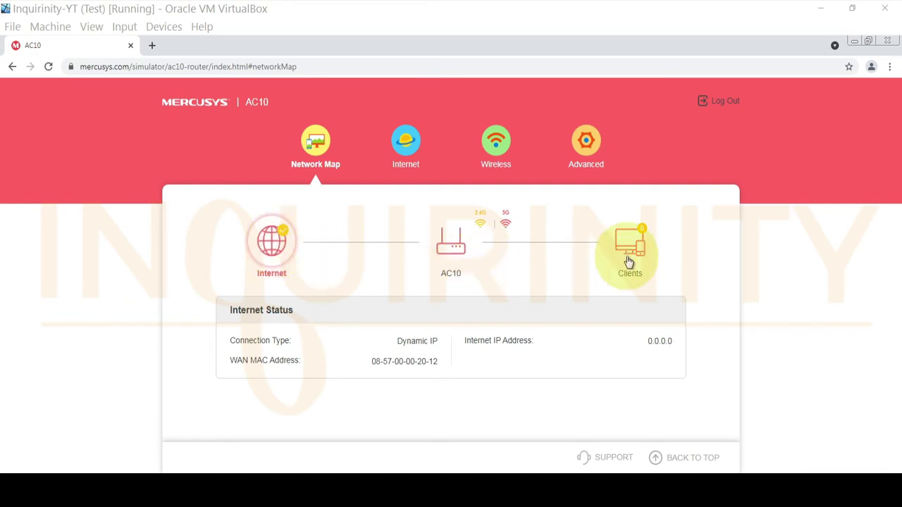
# On the Internet page, view the available connection types and leave it on Dynamic IP.
pyautogui.click(405, 152)
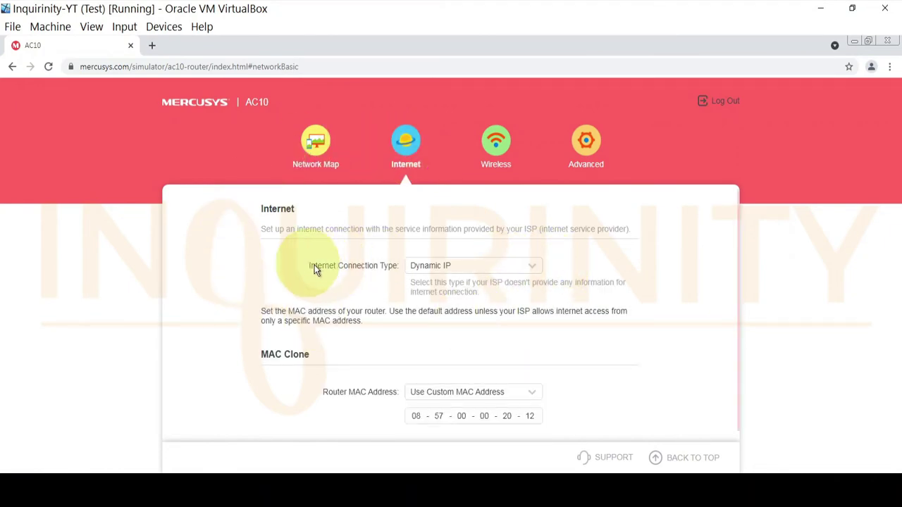
pyautogui.click(525, 272)
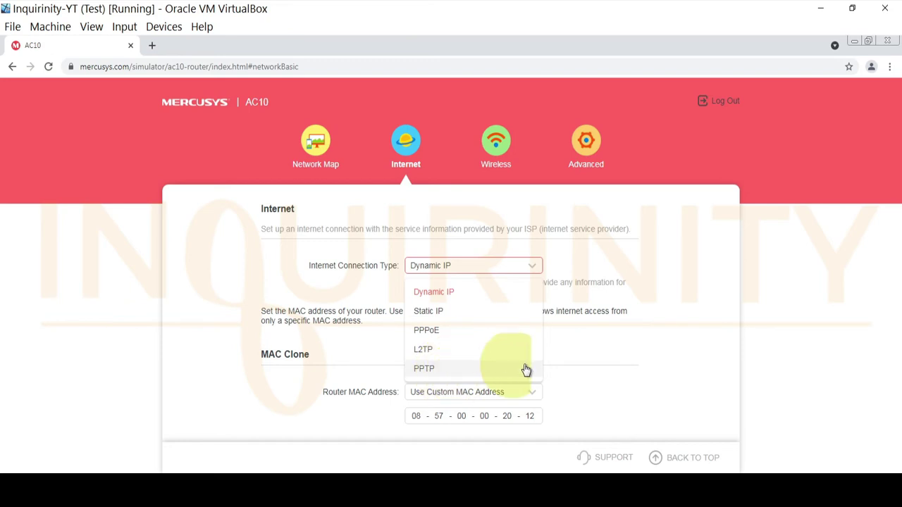
pyautogui.click(620, 357)
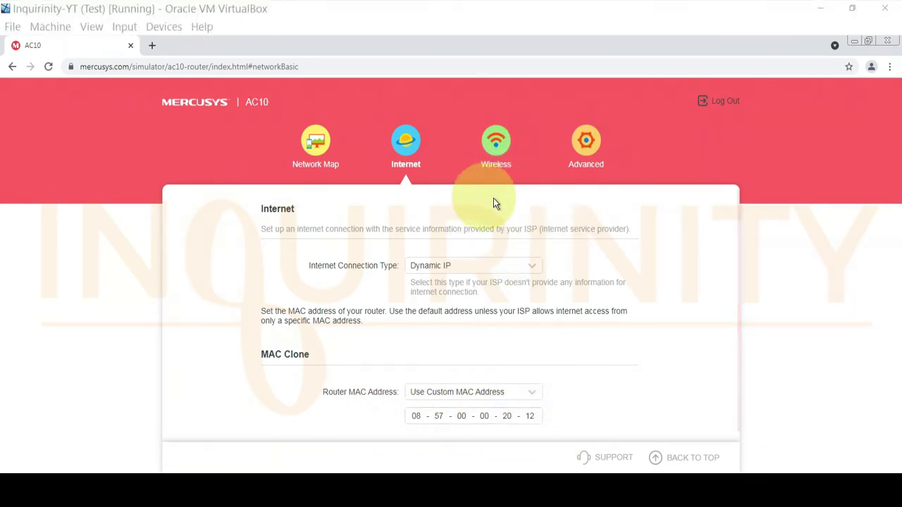
# Review the 2.4GHz, 5GHz and Guest Network wireless settings, then go to Advanced Operation Mode.
pyautogui.click(496, 144)
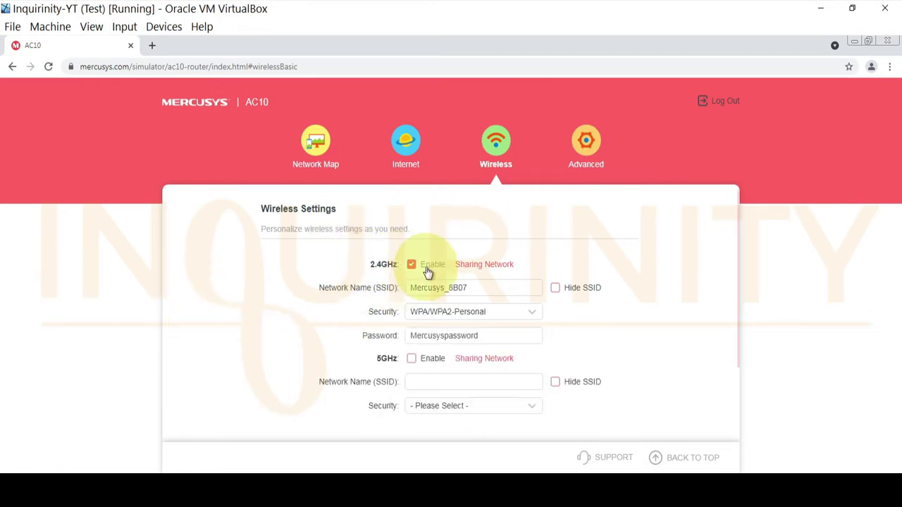
pyautogui.scroll(-1, 549, 289)
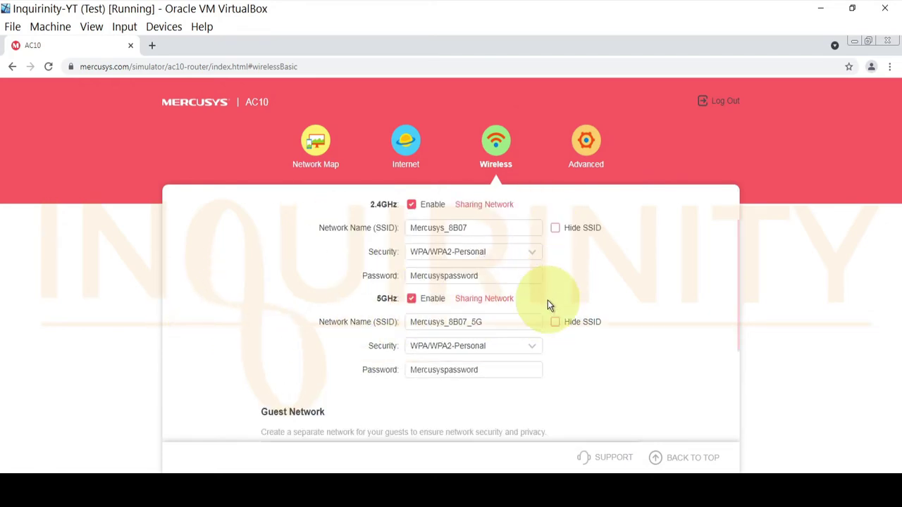
pyautogui.scroll(-3, 308, 302)
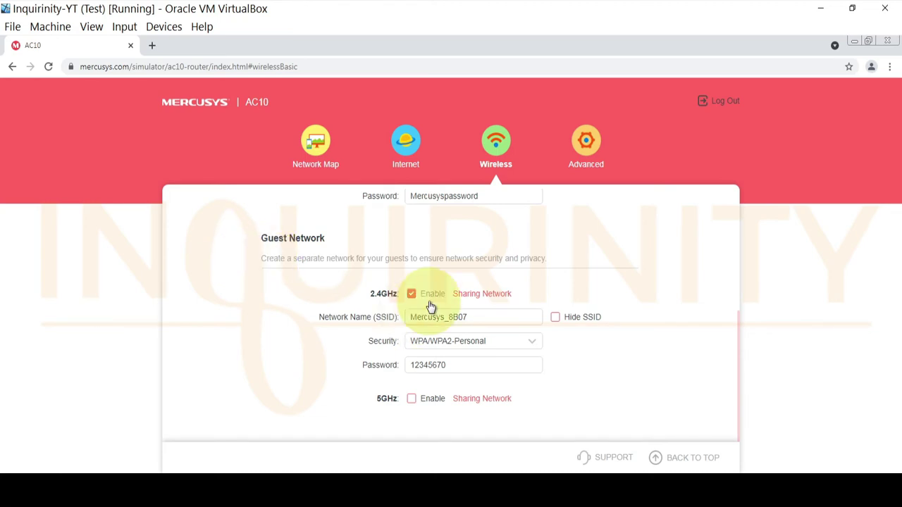
pyautogui.scroll(3, 493, 332)
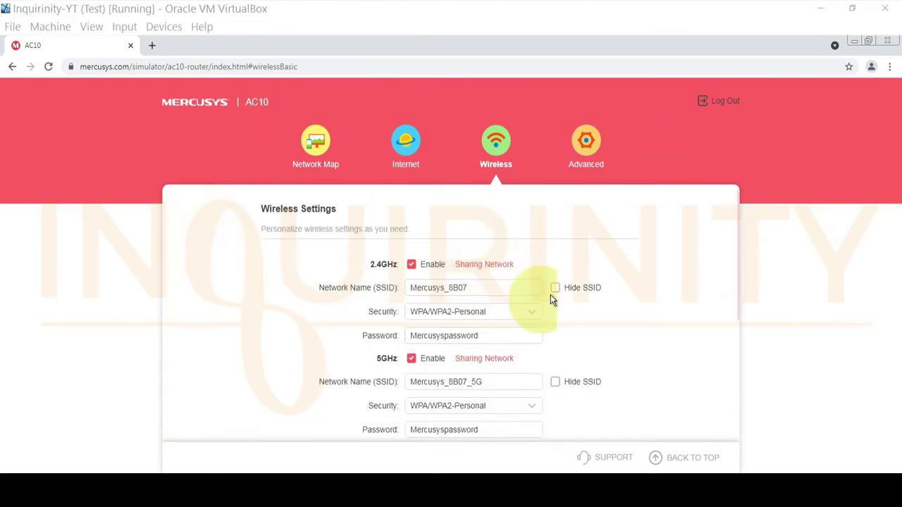
pyautogui.click(585, 144)
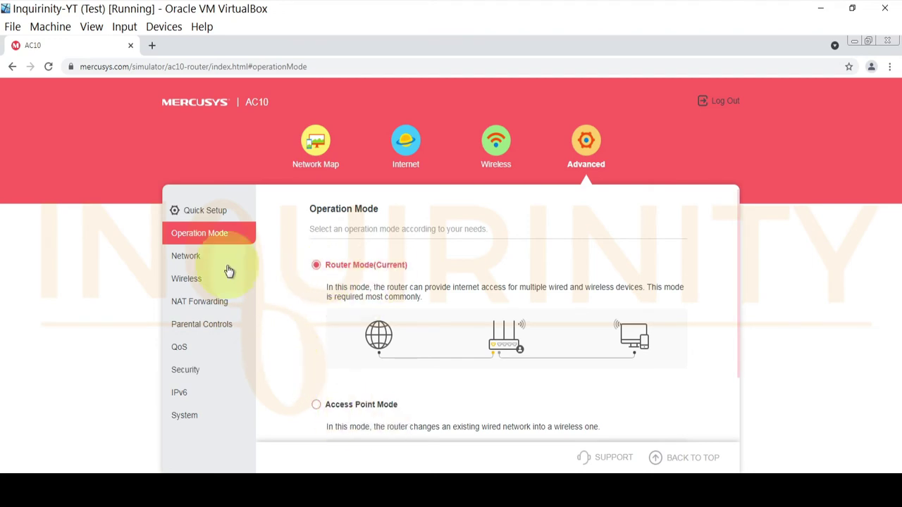
# Browse the advanced Network Internet, LAN and DHCP Server pages, then expand the Wireless section.
pyautogui.click(192, 261)
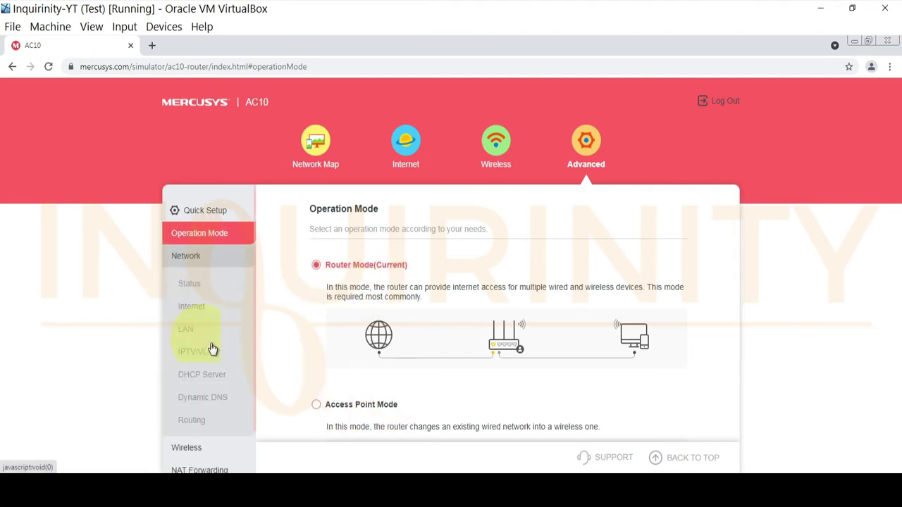
pyautogui.click(204, 311)
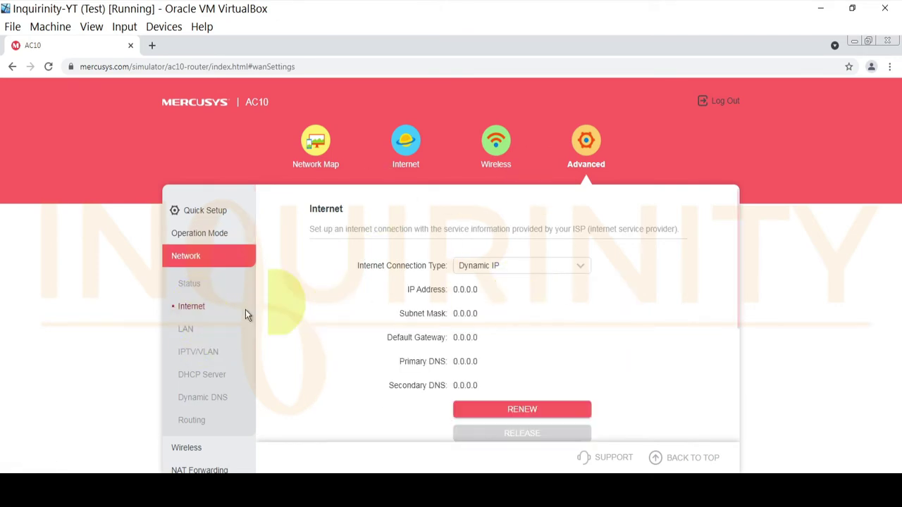
pyautogui.click(181, 332)
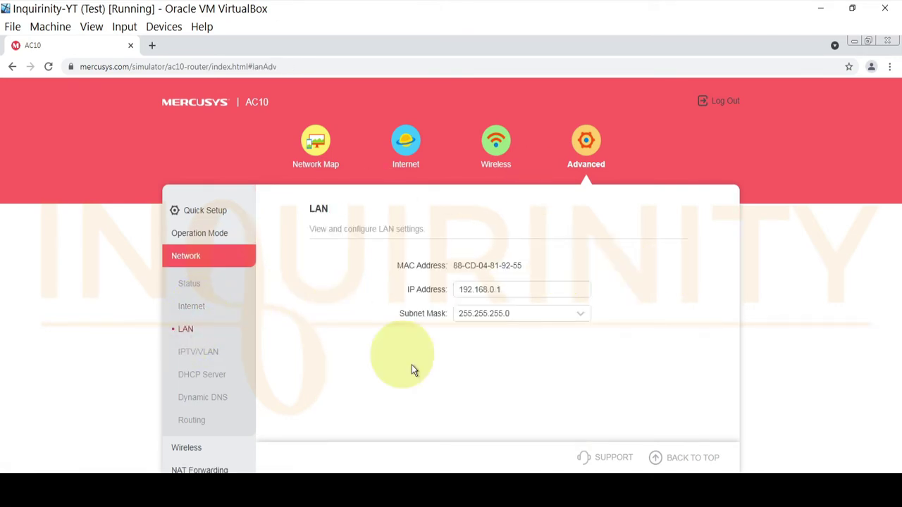
pyautogui.click(215, 379)
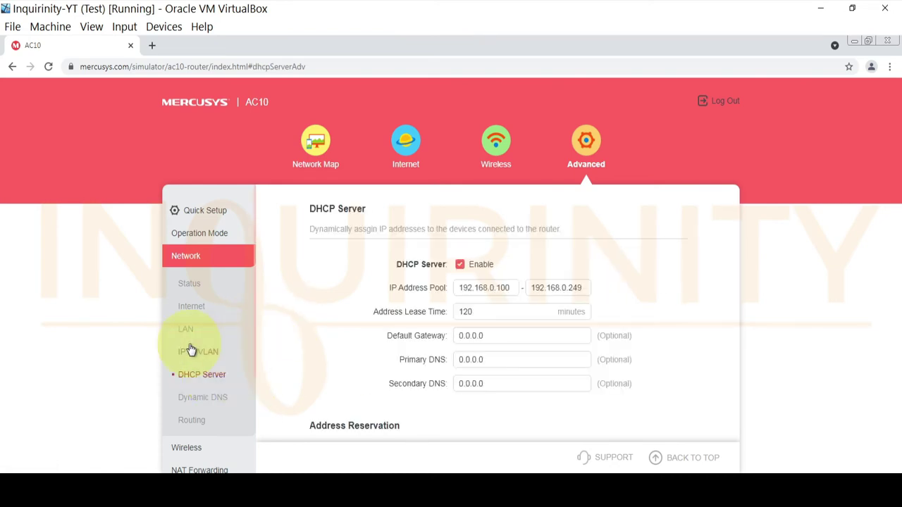
pyautogui.scroll(-1, 204, 357)
pyautogui.click(200, 394)
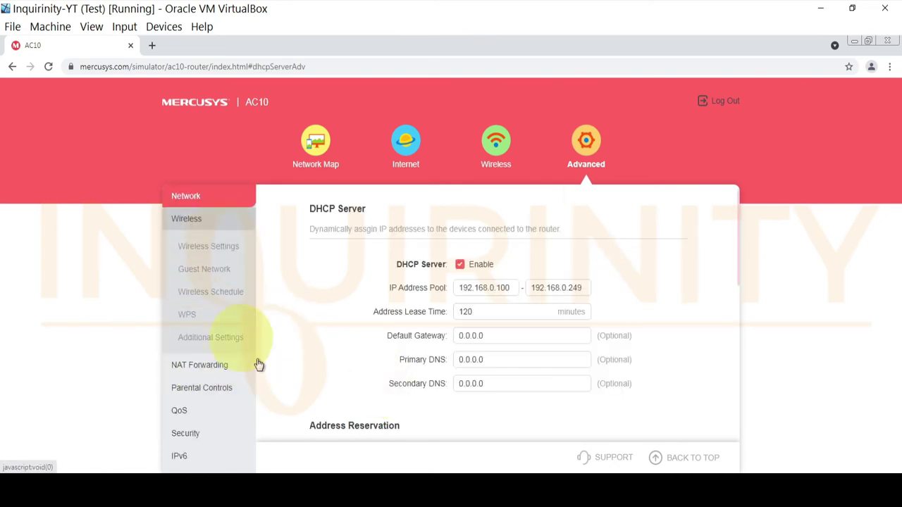
# View the advanced Wireless Settings, Wireless Schedule and Additional Settings pages.
pyautogui.click(220, 250)
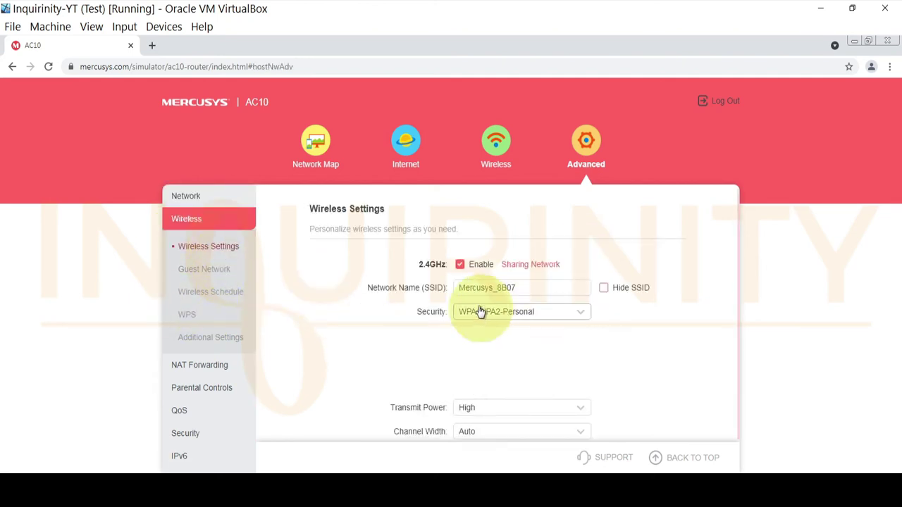
pyautogui.click(207, 292)
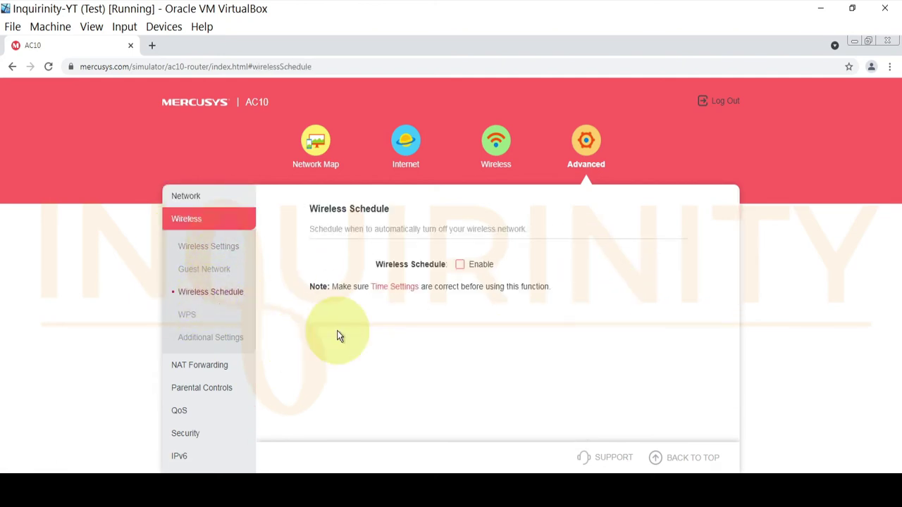
pyautogui.click(221, 340)
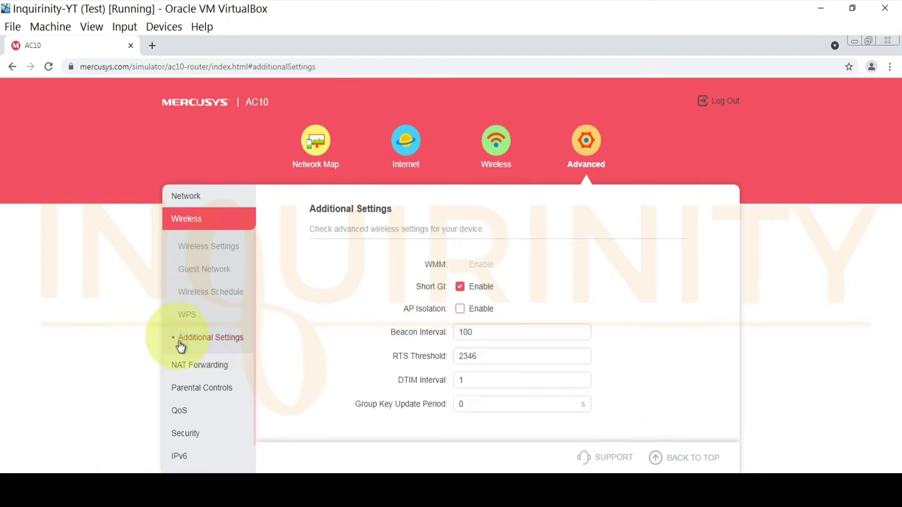
# Expand NAT Forwarding, view Parental Controls and the QoS bandwidth page, and expand Security.
pyautogui.click(201, 365)
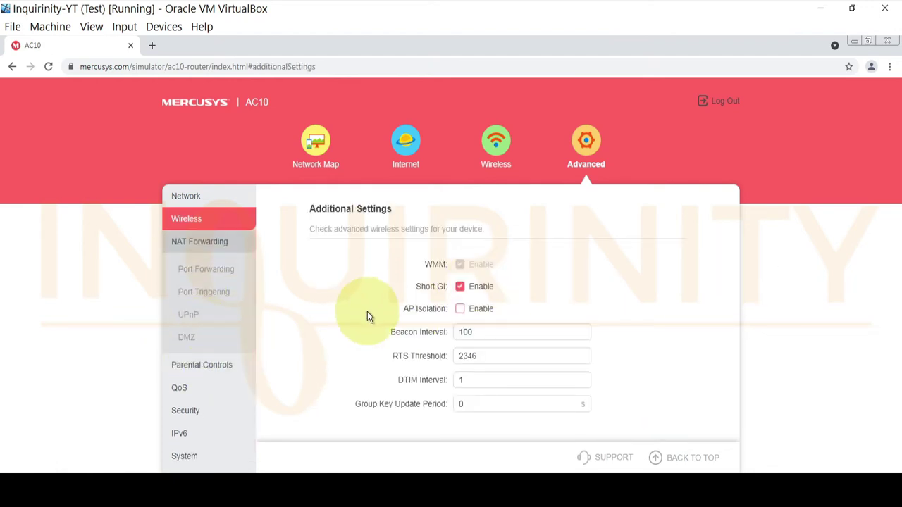
pyautogui.click(215, 365)
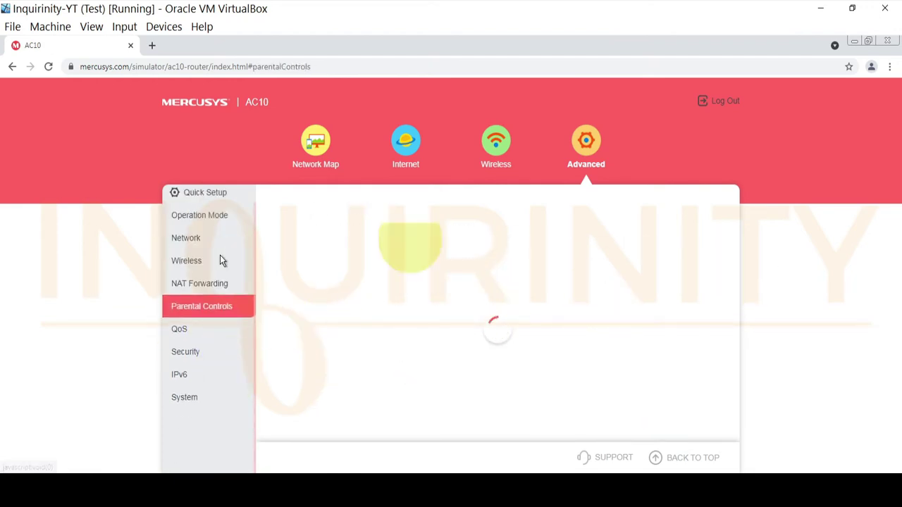
pyautogui.click(194, 349)
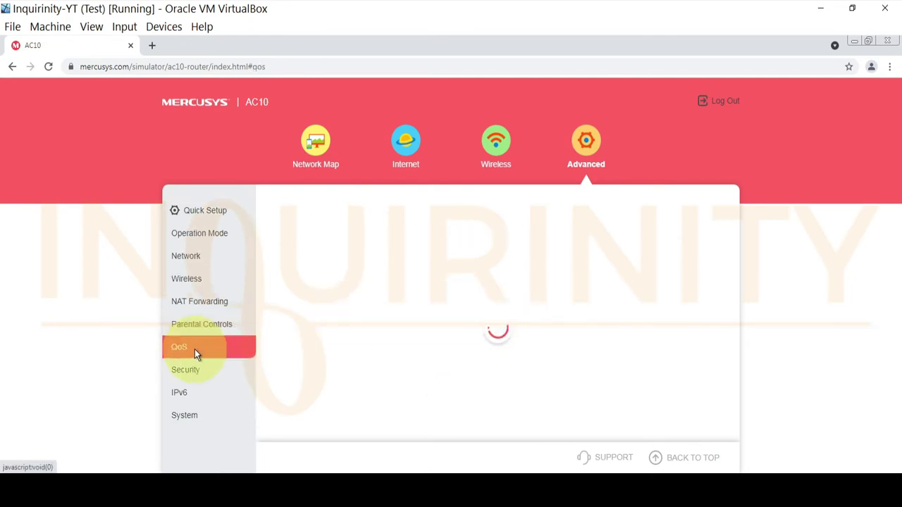
pyautogui.click(210, 379)
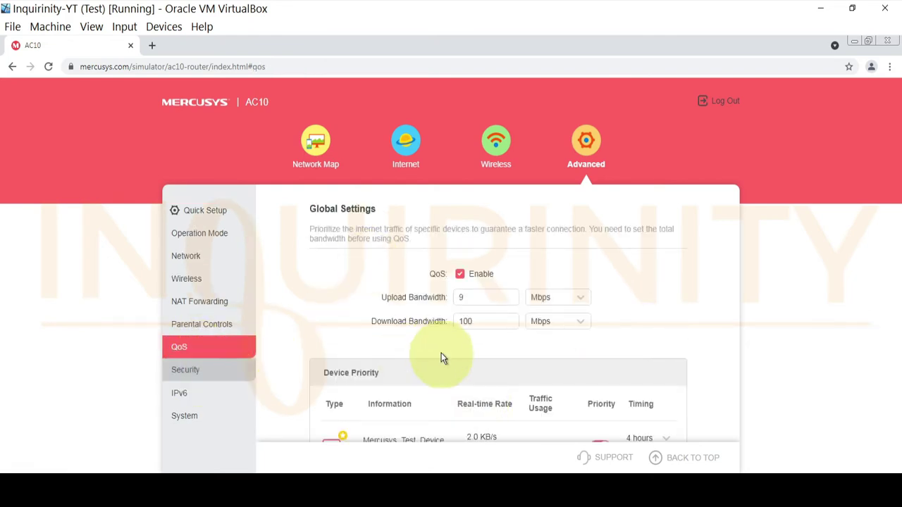
pyautogui.scroll(-1, 456, 351)
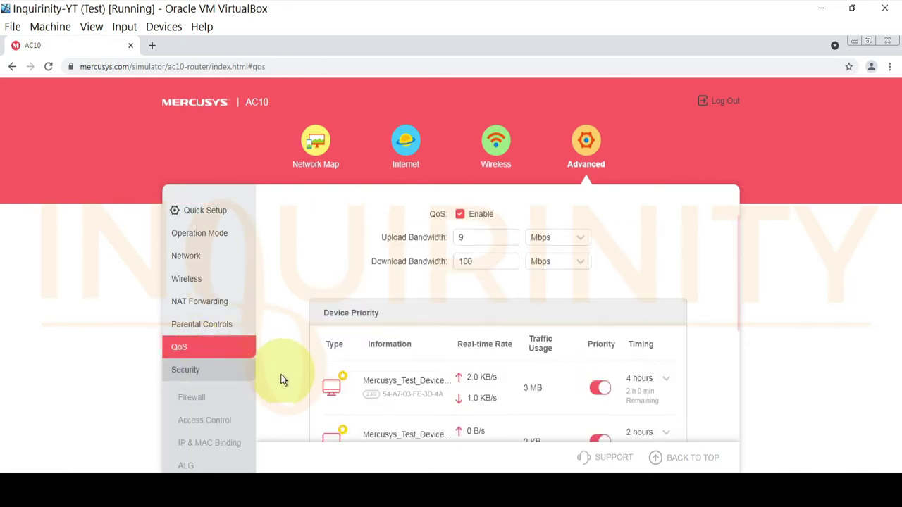
# View the Firewall and IP & MAC Binding security pages, then the IPv6 settings page.
pyautogui.click(192, 398)
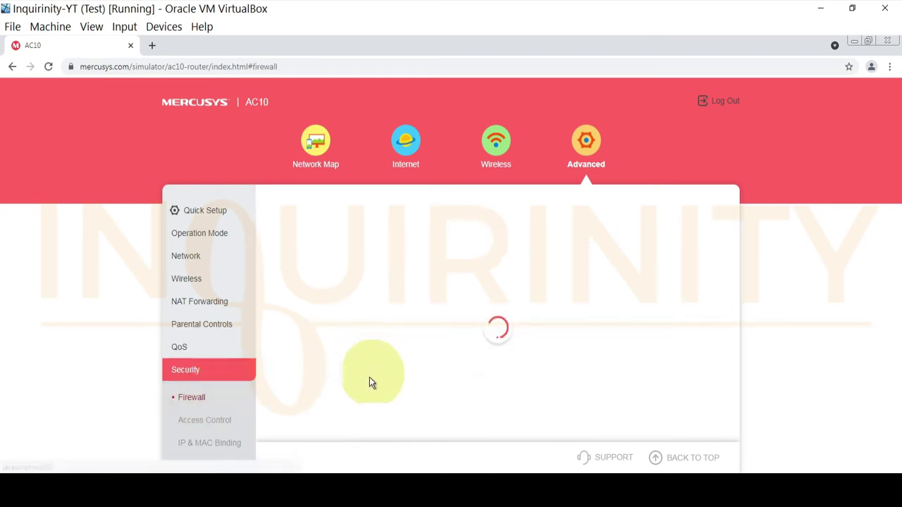
pyautogui.click(207, 444)
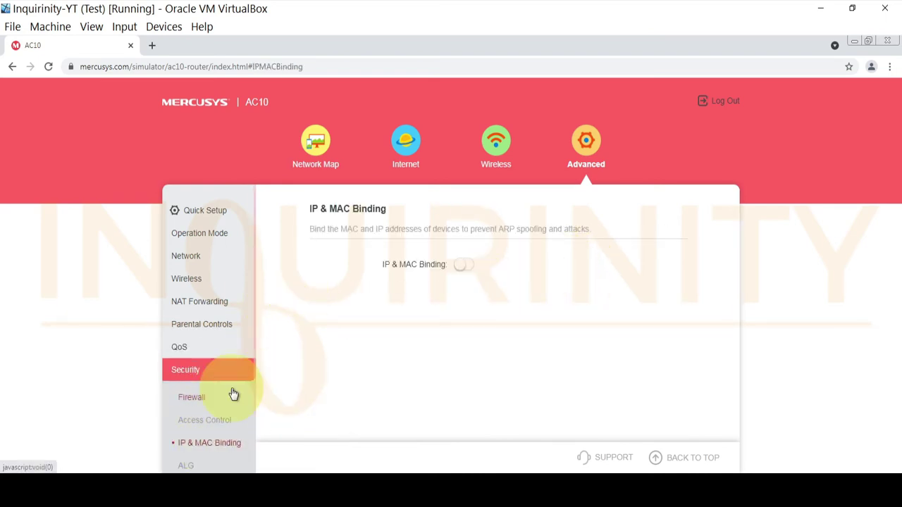
pyautogui.scroll(-1, 234, 394)
pyautogui.click(184, 433)
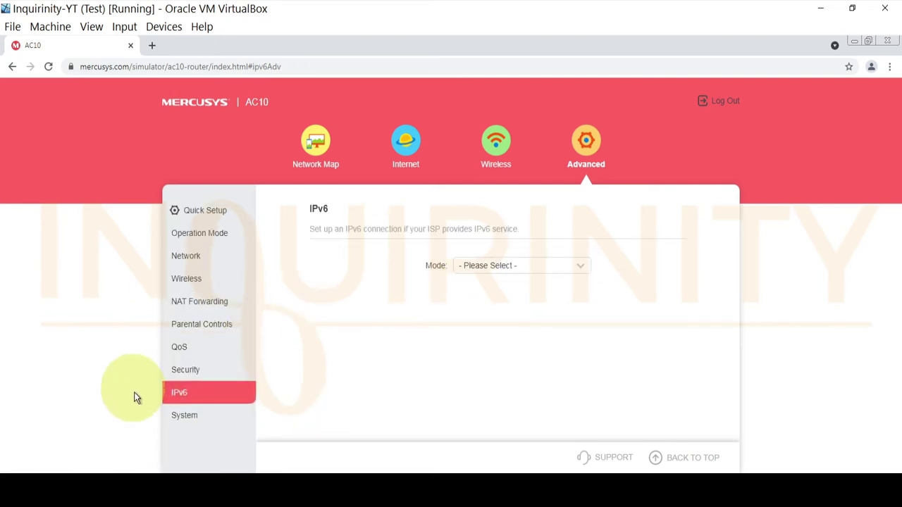
# Under System, view Administration, System Log and Time, ending on the Diagnostics ping page.
pyautogui.click(172, 420)
pyautogui.scroll(-2, 250, 334)
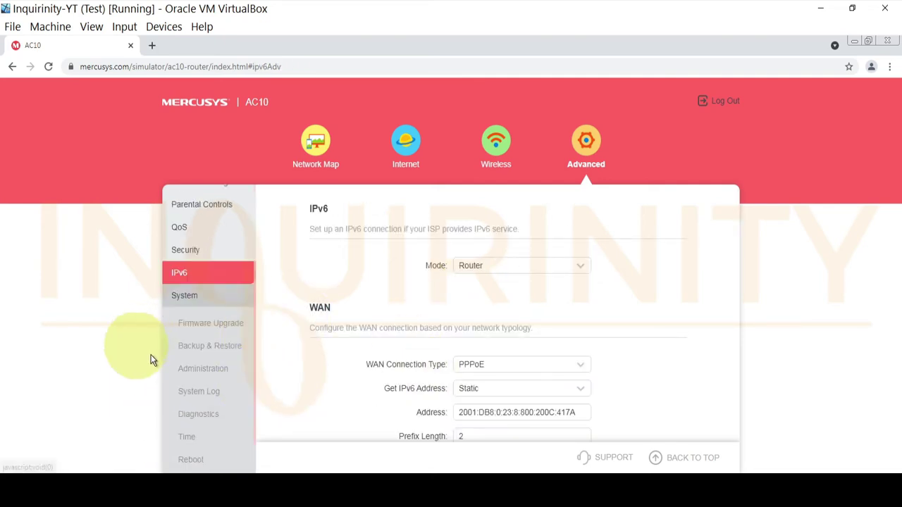
pyautogui.click(203, 372)
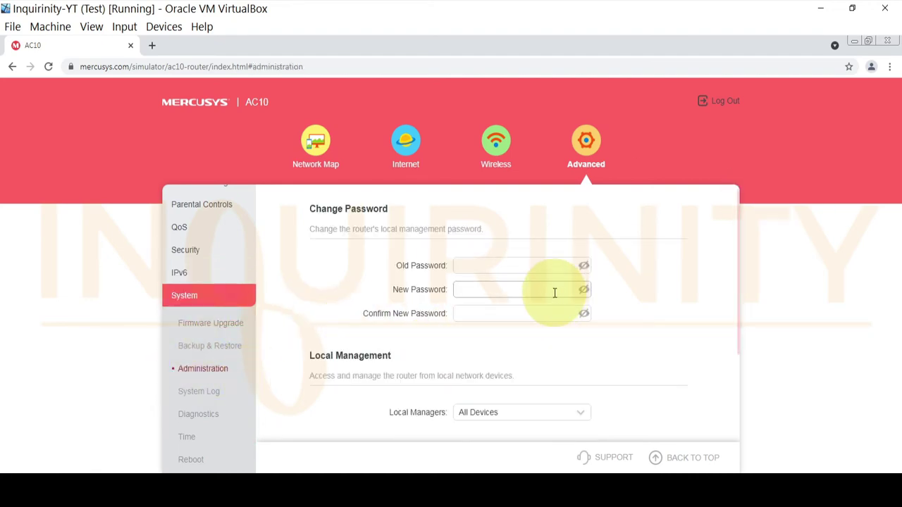
pyautogui.click(203, 396)
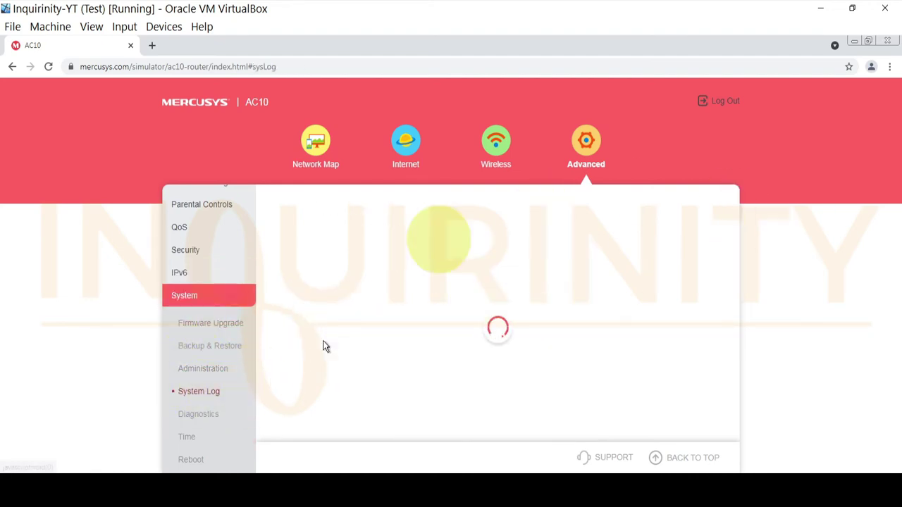
pyautogui.click(189, 439)
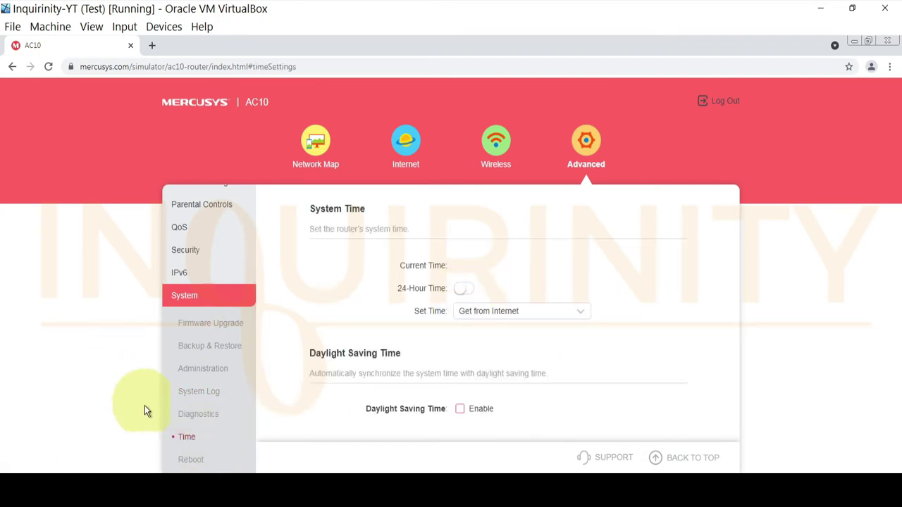
pyautogui.click(198, 417)
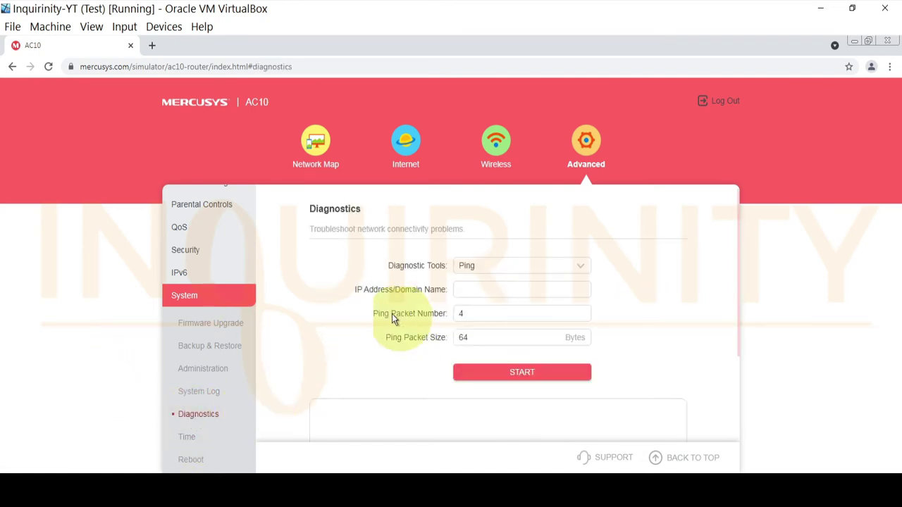
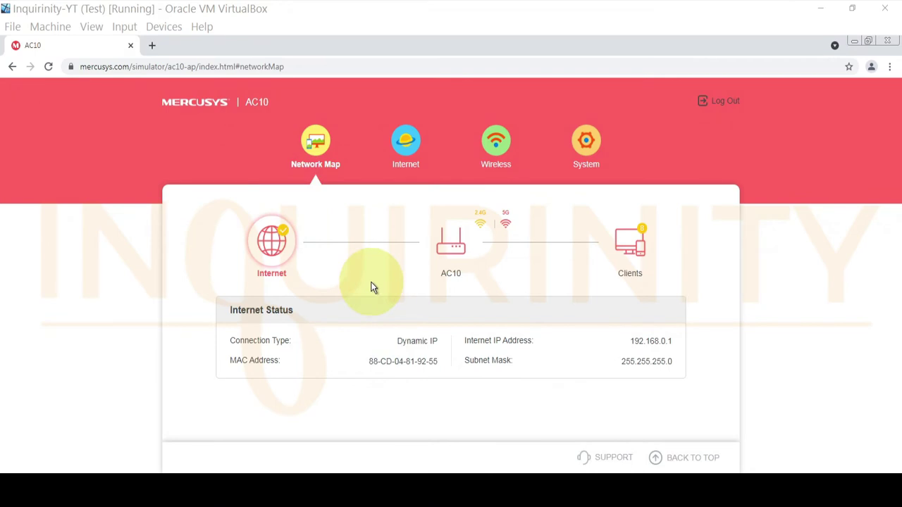
# Browse the Internet LAN, System Operation Mode and Wireless settings pages.
pyautogui.click(404, 148)
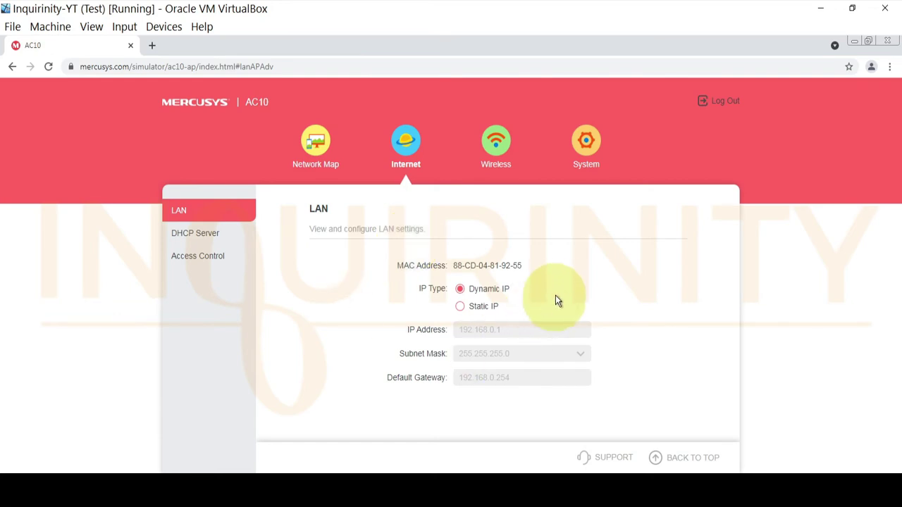
pyautogui.click(584, 144)
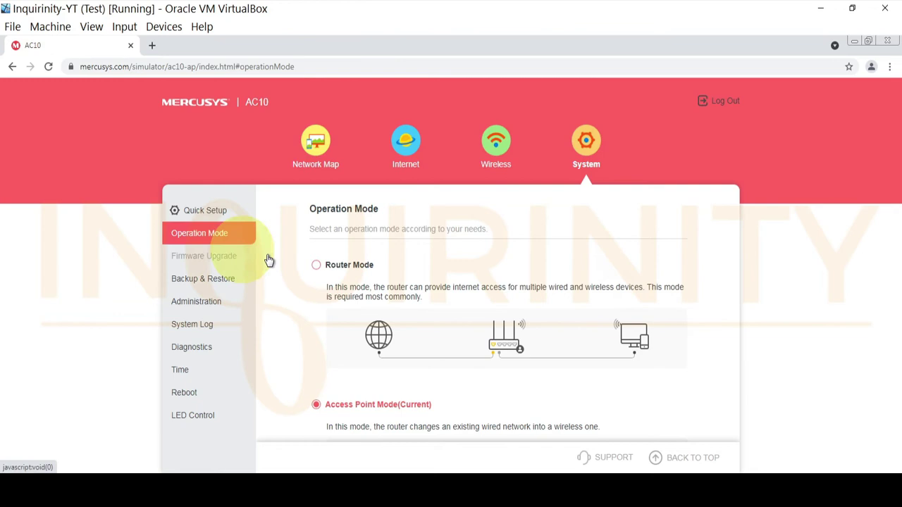
pyautogui.scroll(-1, 317, 348)
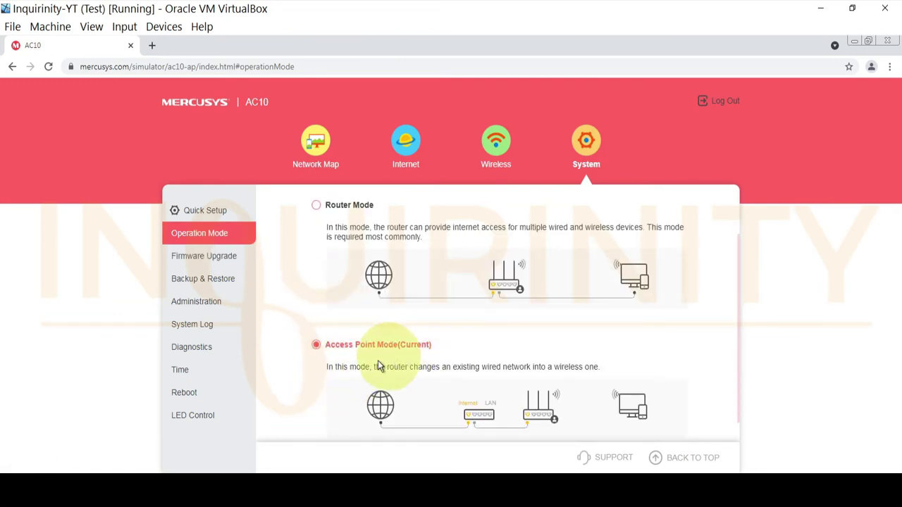
pyautogui.scroll(-1, 378, 363)
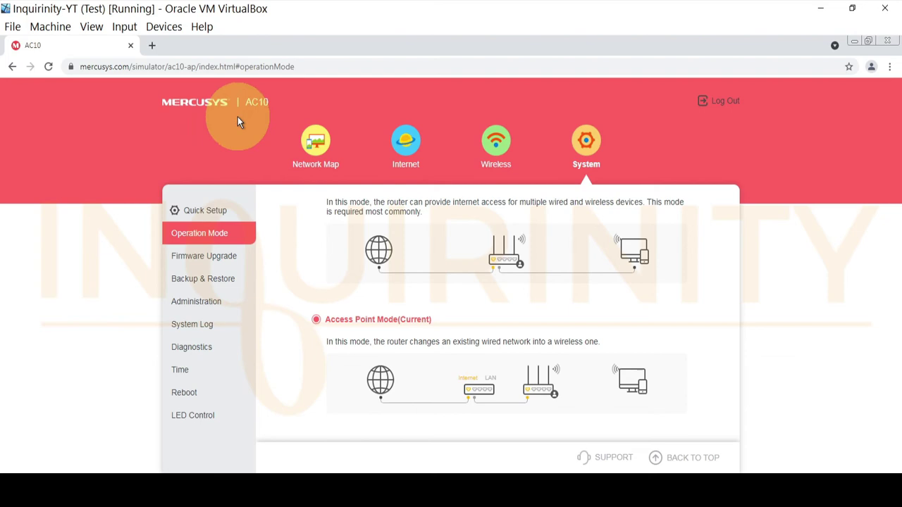
pyautogui.click(497, 145)
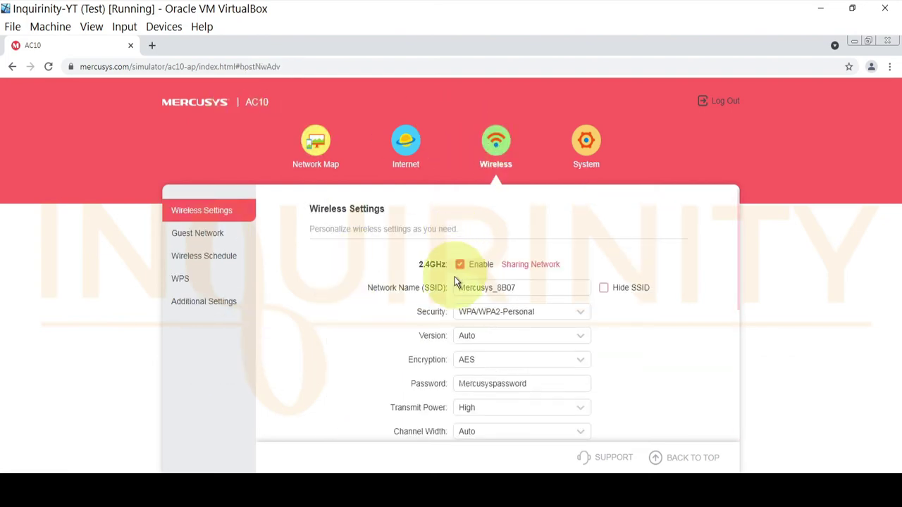
pyautogui.scroll(-3, 455, 276)
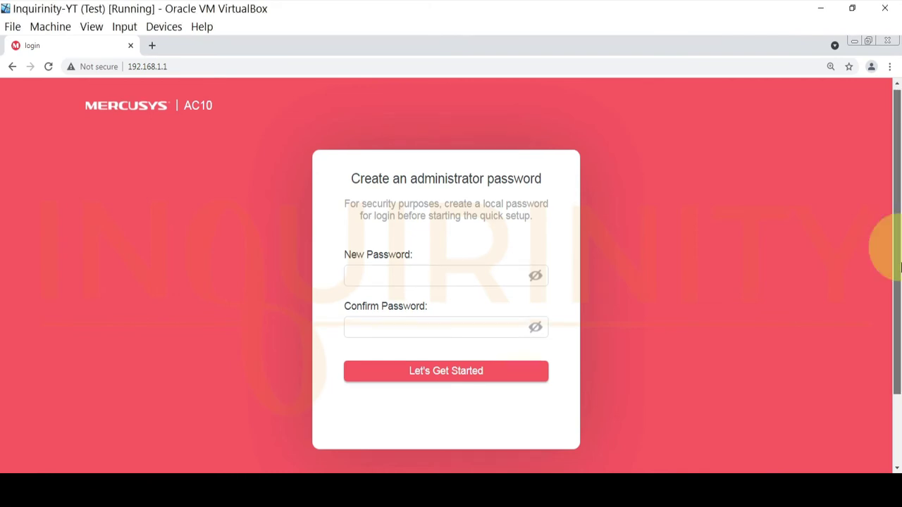
# Enter the new administrator password in the New Password field.
pyautogui.moveTo(897, 259); pyautogui.dragTo(897, 374)
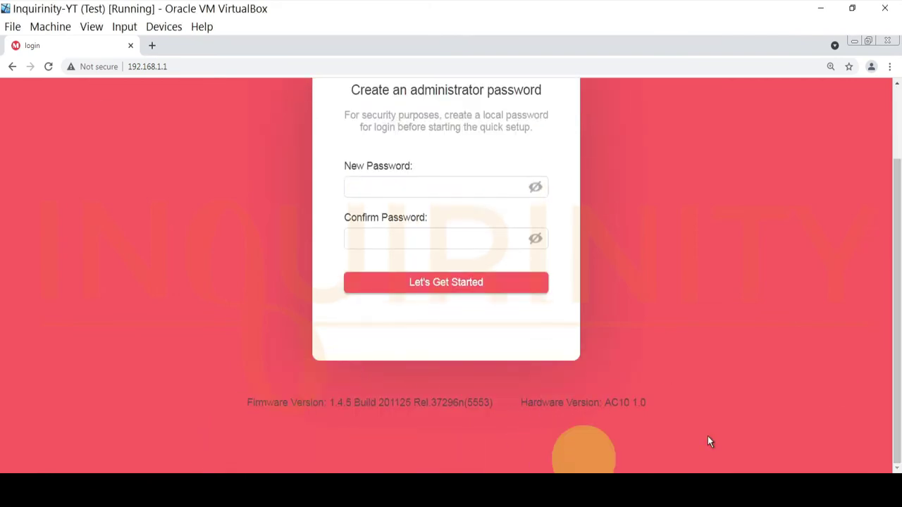
pyautogui.moveTo(896, 334); pyautogui.dragTo(886, 157)
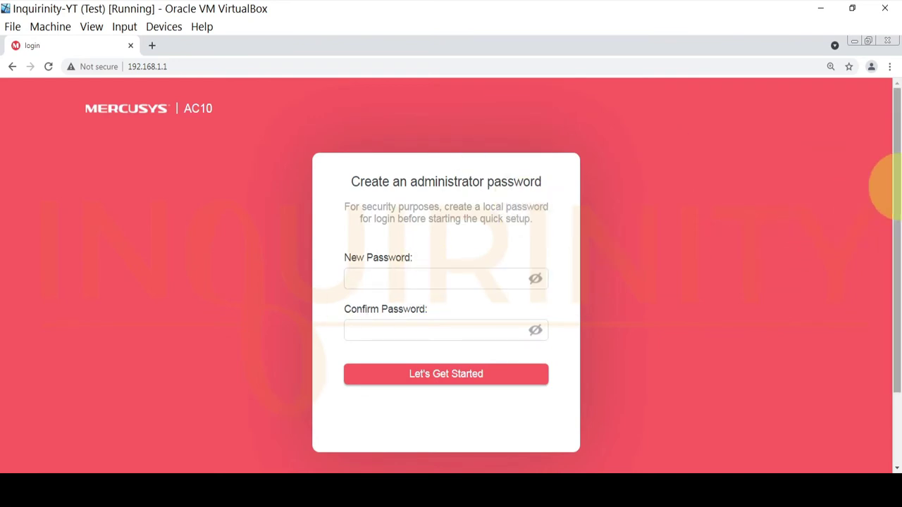
pyautogui.moveTo(897, 206); pyautogui.dragTo(892, 384)
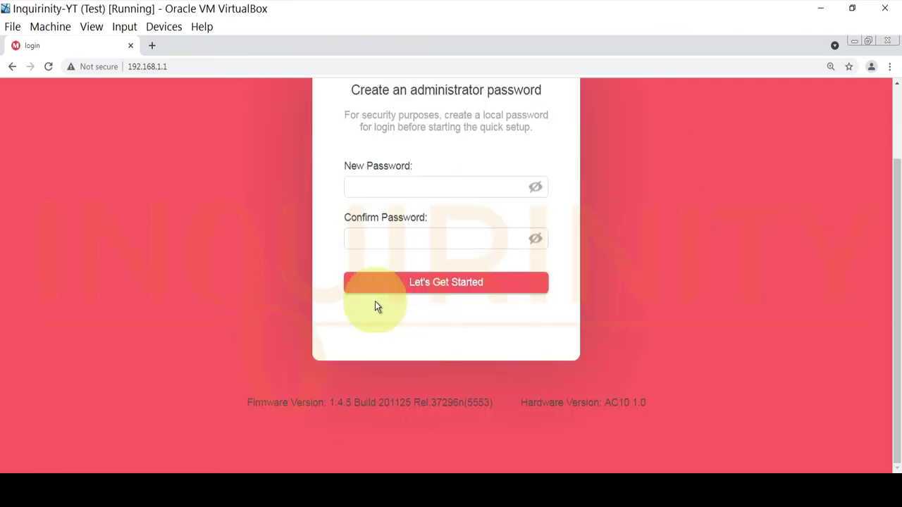
pyautogui.moveTo(896, 150); pyautogui.dragTo(896, 101)
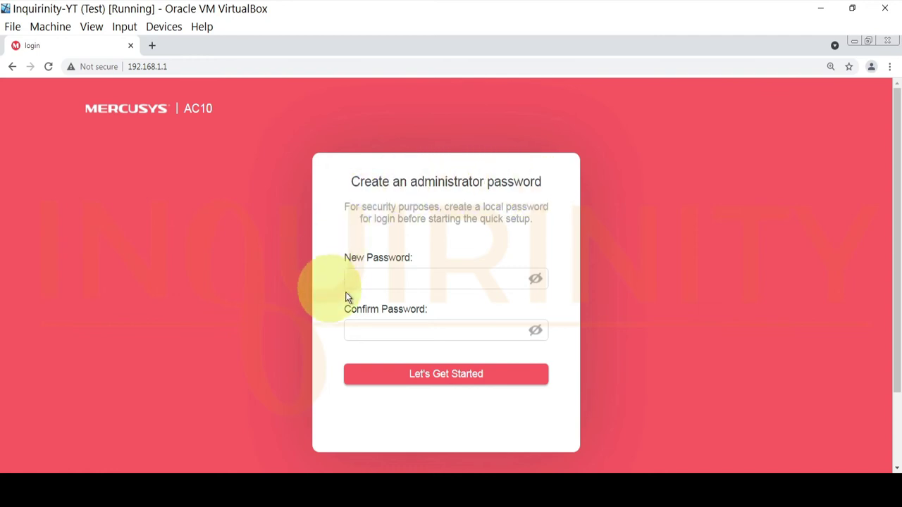
pyautogui.click(388, 280)
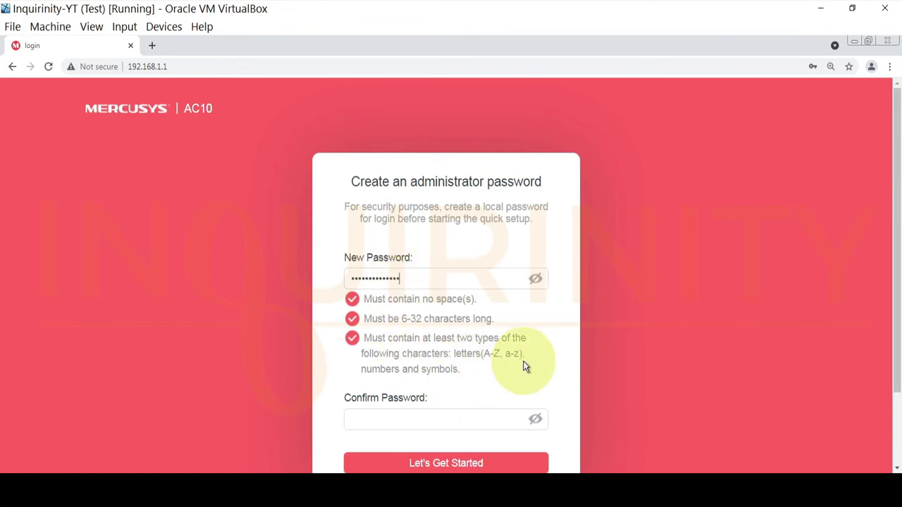
pyautogui.scroll(-1, 519, 403)
# Re-enter the password in Confirm Password, reveal it to check, and choose Let's Get Started.
pyautogui.click(396, 358)
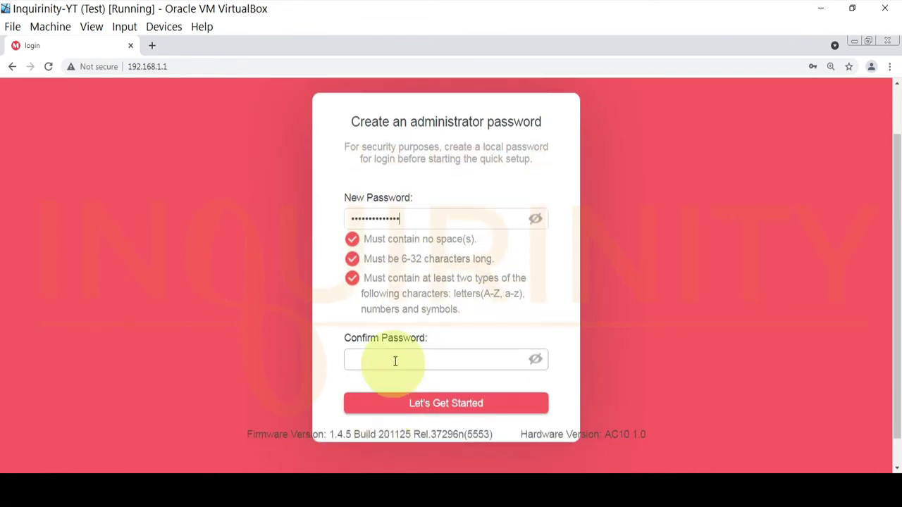
pyautogui.write('•••••••••')
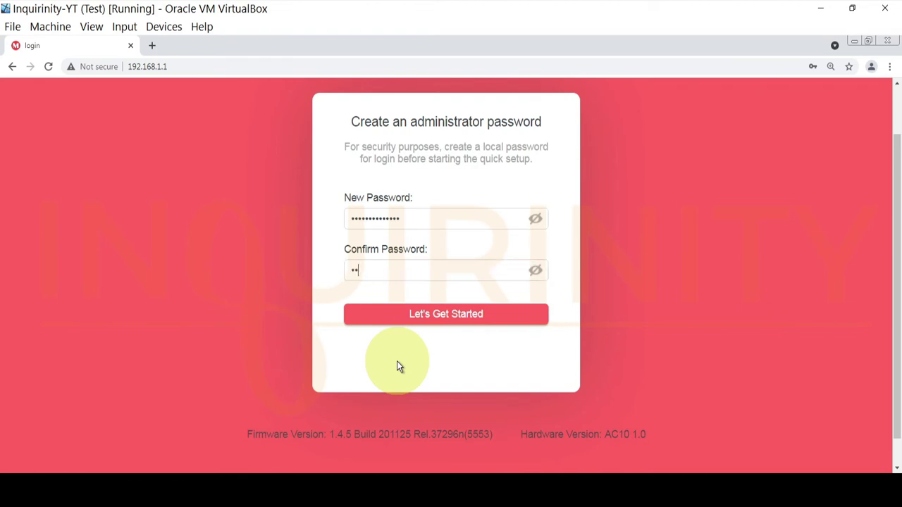
pyautogui.write('•••••')
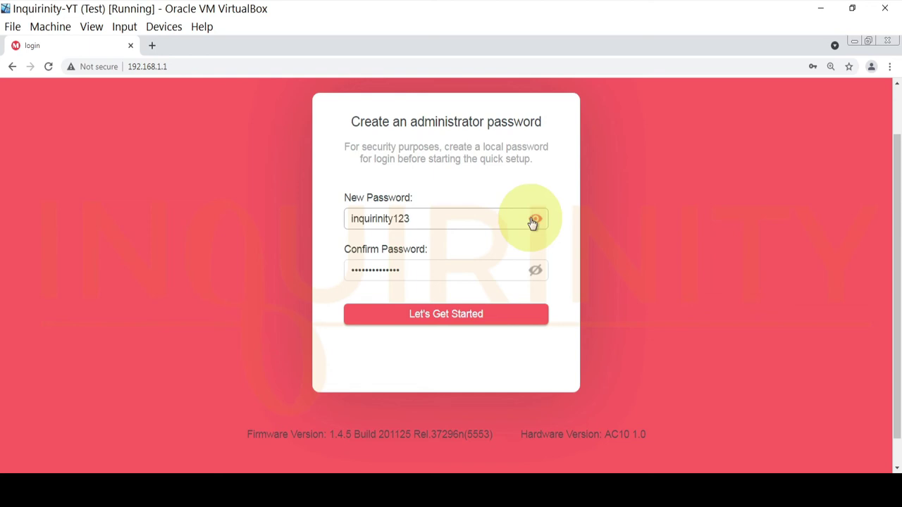
pyautogui.click(537, 271)
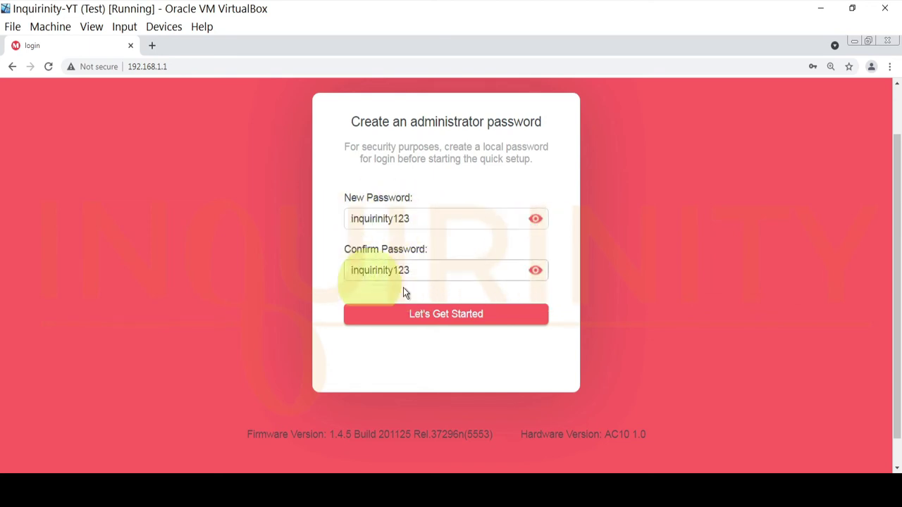
pyautogui.click(447, 319)
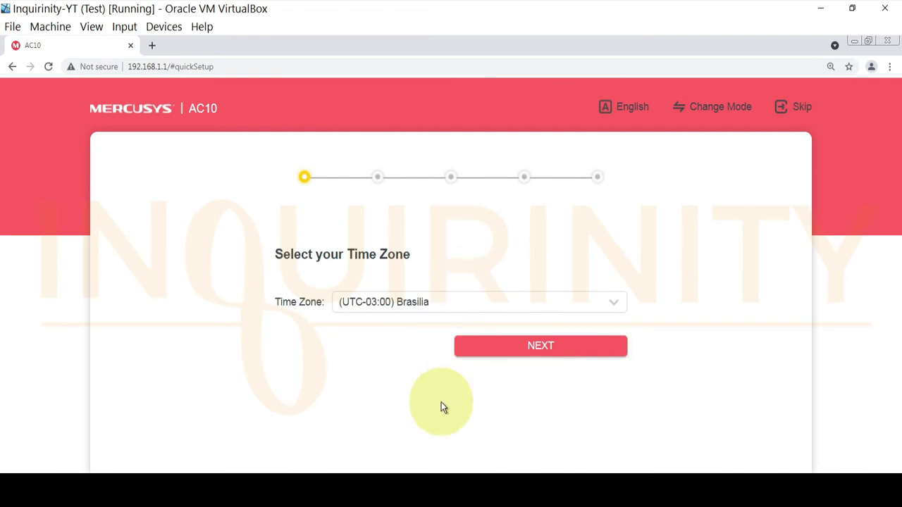
# Choose (UTC+08:00) Kuala Lumpur, Singapore as the time zone and continue with NEXT.
pyautogui.click(804, 107)
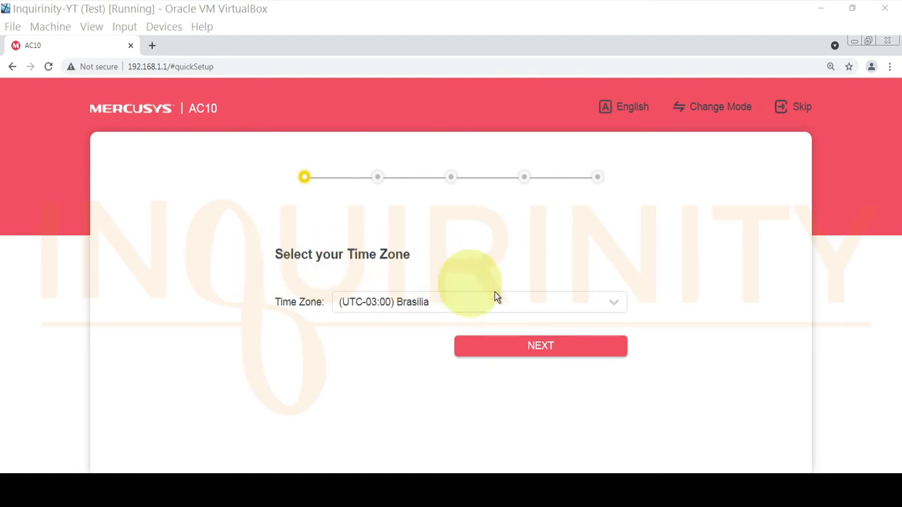
pyautogui.click(615, 305)
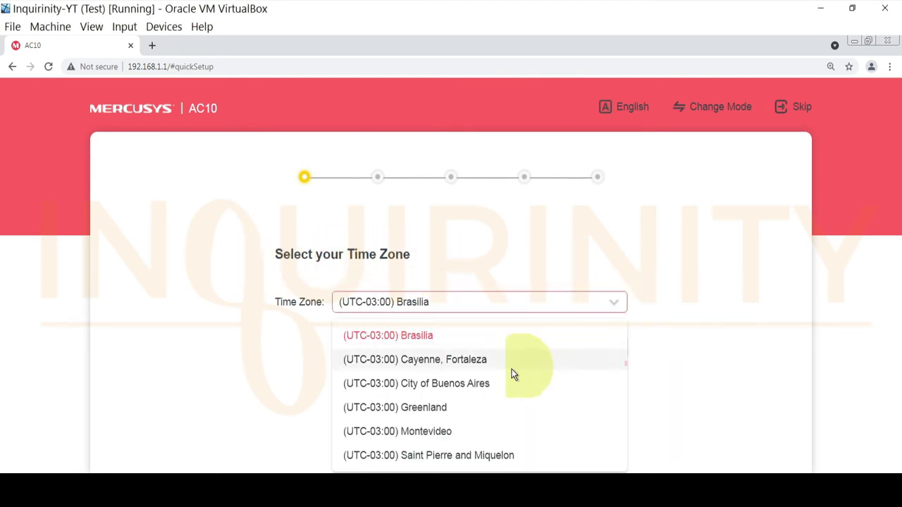
pyautogui.scroll(-10, 479, 395)
pyautogui.scroll(-6, 435, 441)
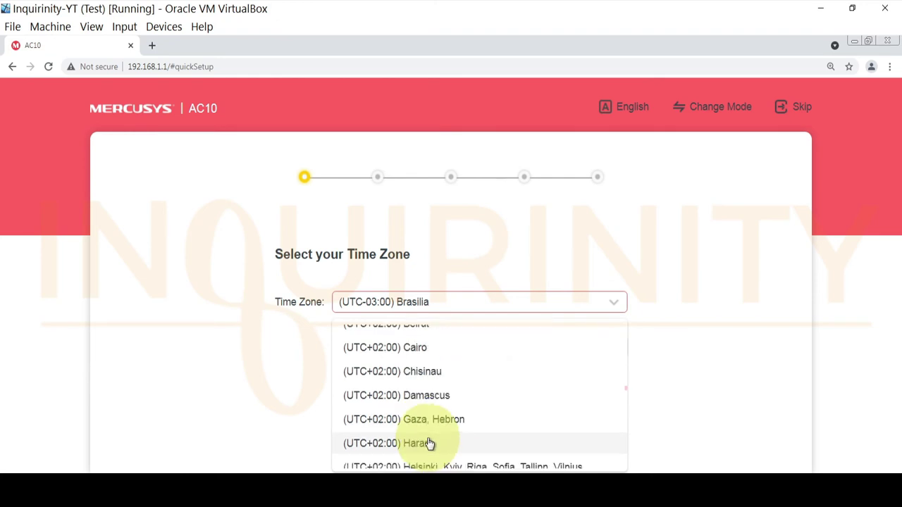
pyautogui.scroll(-8, 415, 434)
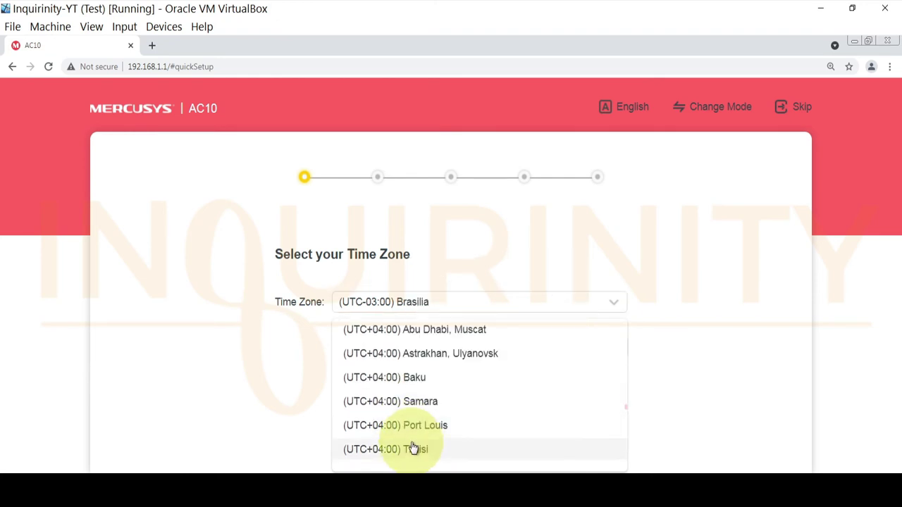
pyautogui.scroll(-10, 423, 443)
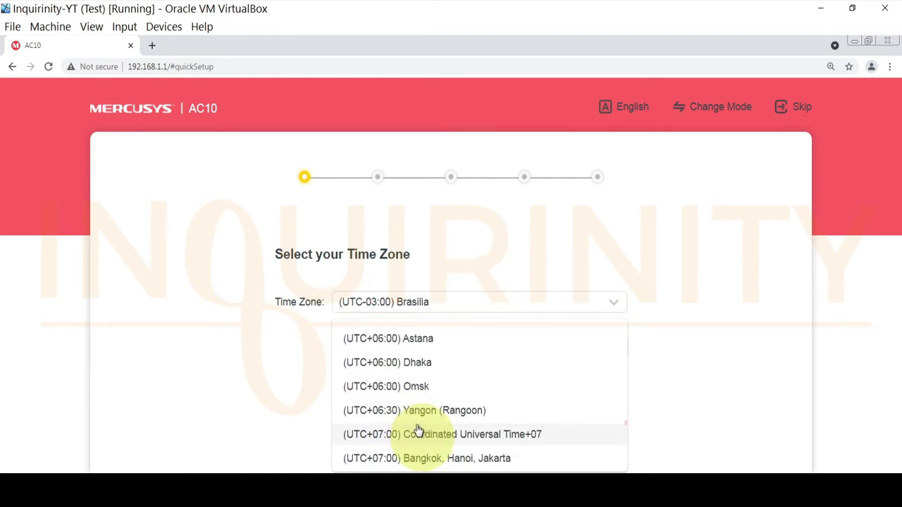
pyautogui.scroll(-2, 416, 446)
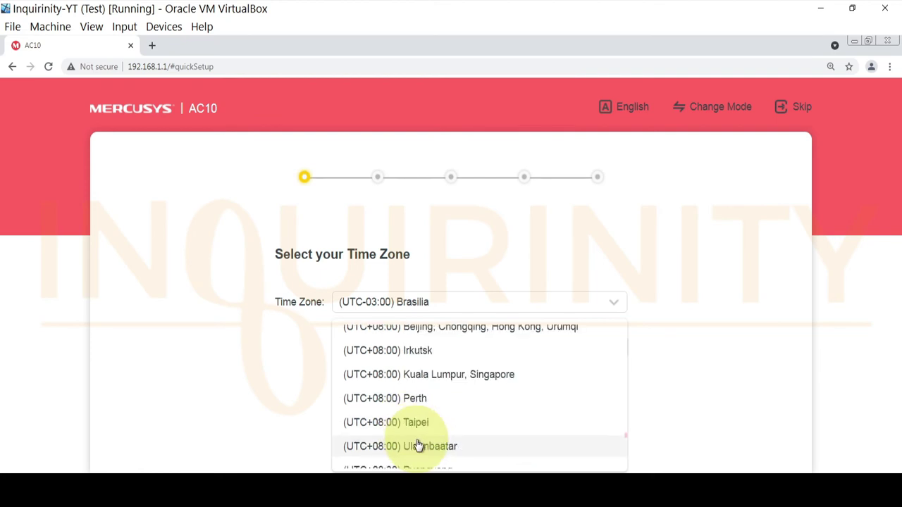
pyautogui.click(366, 375)
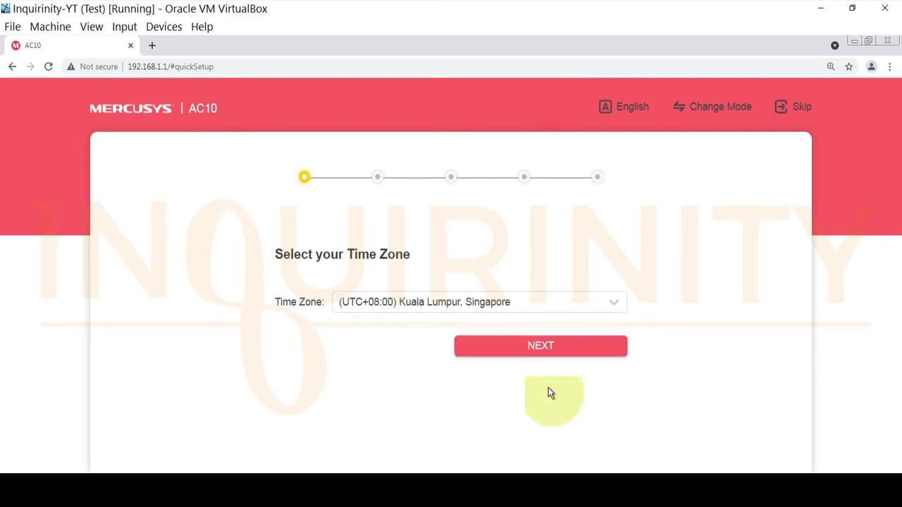
pyautogui.click(550, 352)
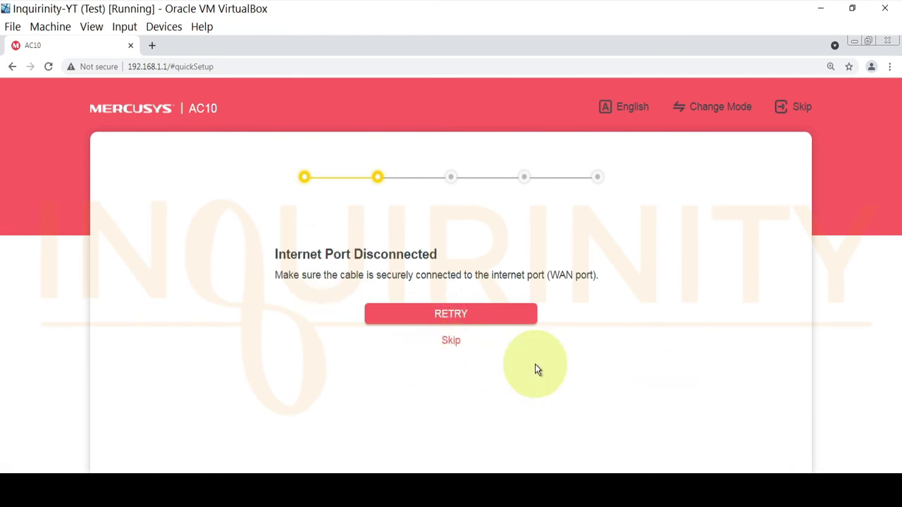
# Skip the internet step and rename the 2.4GHz network to inquirinity.
pyautogui.click(452, 343)
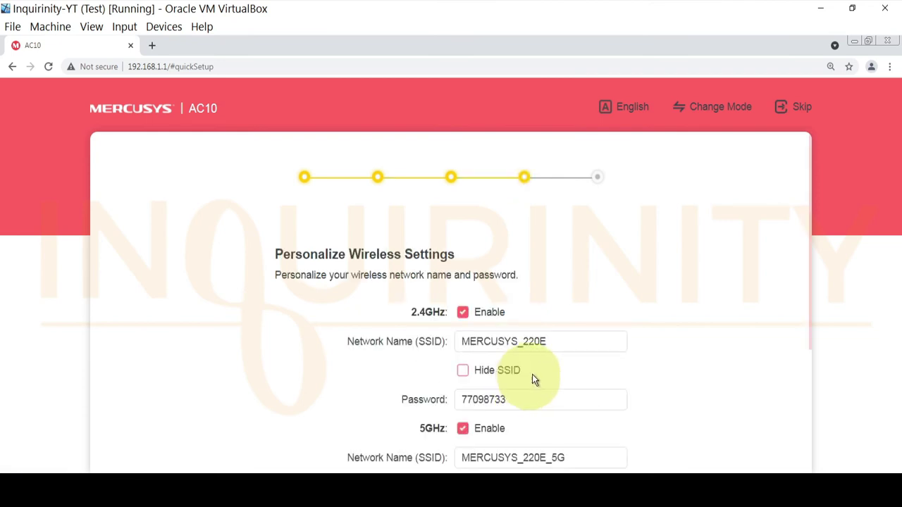
pyautogui.scroll(-1, 432, 426)
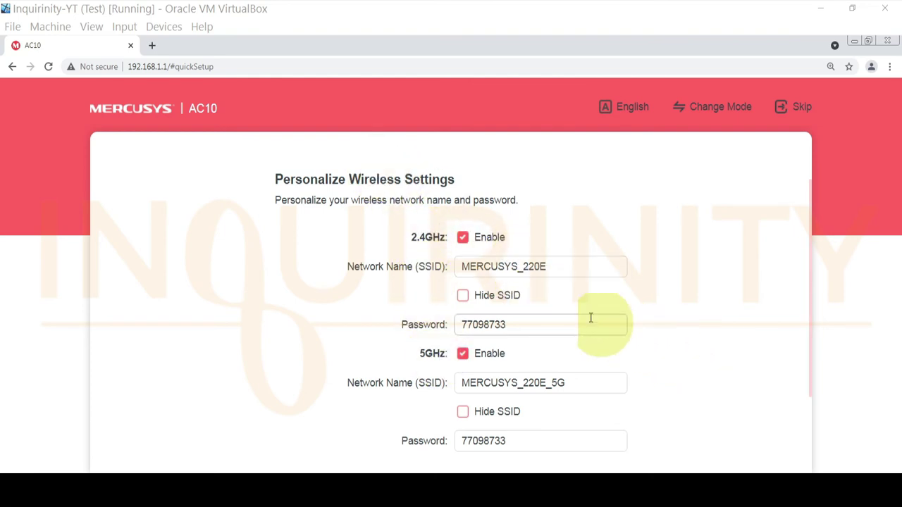
pyautogui.moveTo(520, 266); pyautogui.dragTo(407, 257)
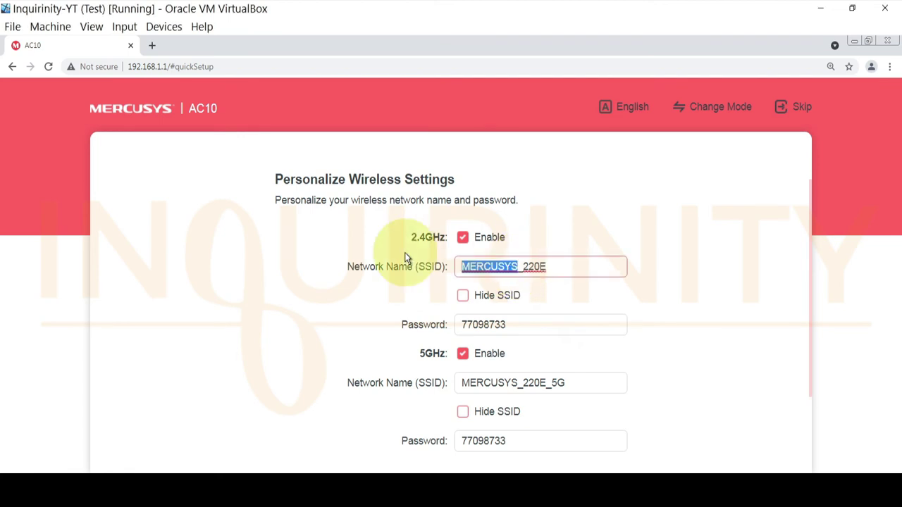
pyautogui.write('inquirinity')
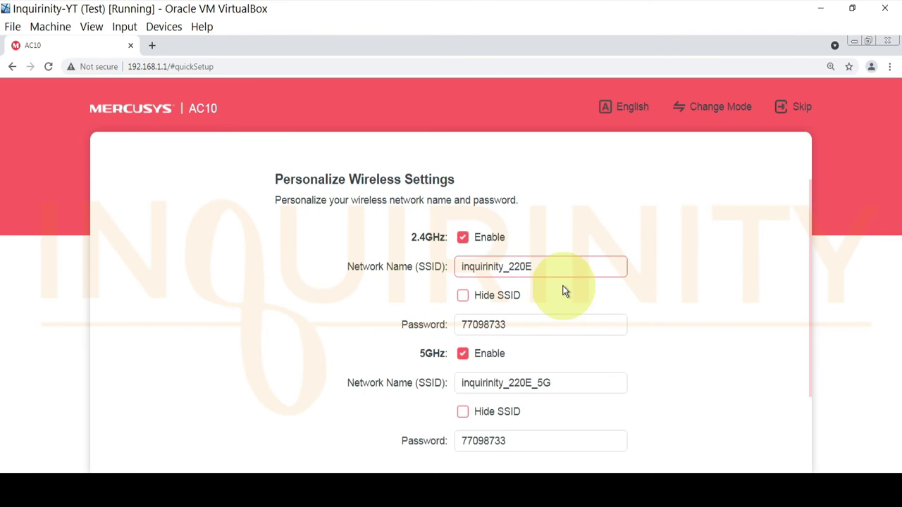
pyautogui.click(530, 266)
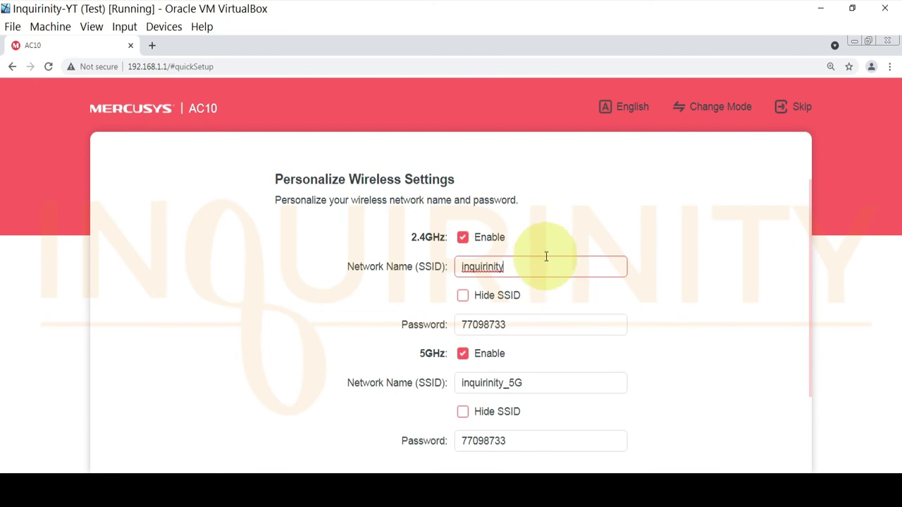
# Replace the wireless password with a new one and review both network settings.
pyautogui.doubleClick(516, 325)
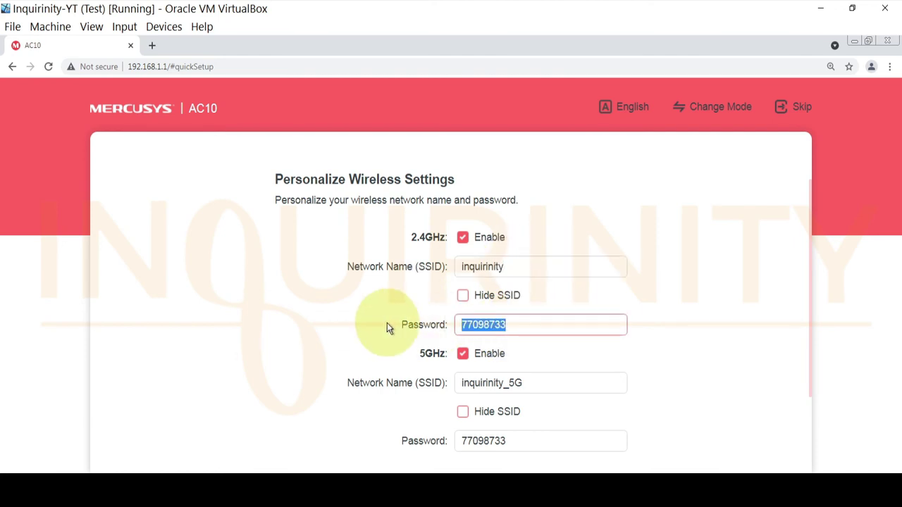
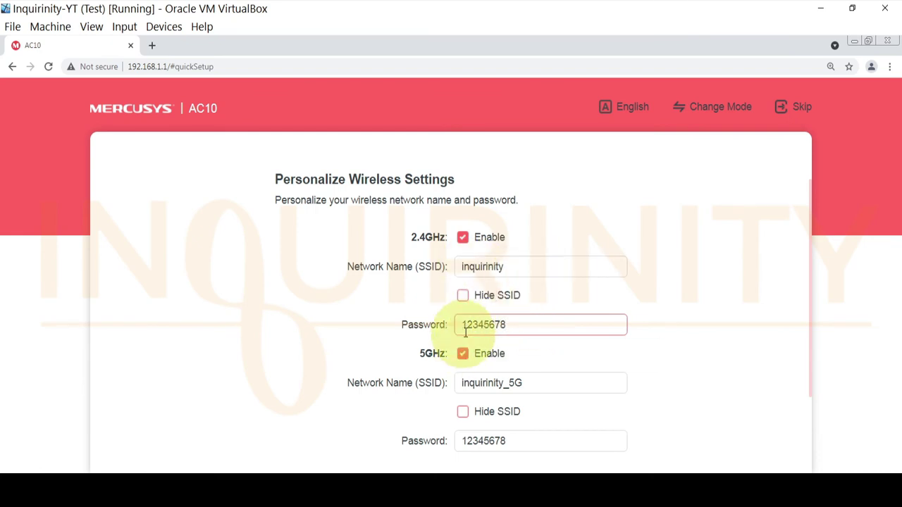
pyautogui.scroll(-1, 511, 345)
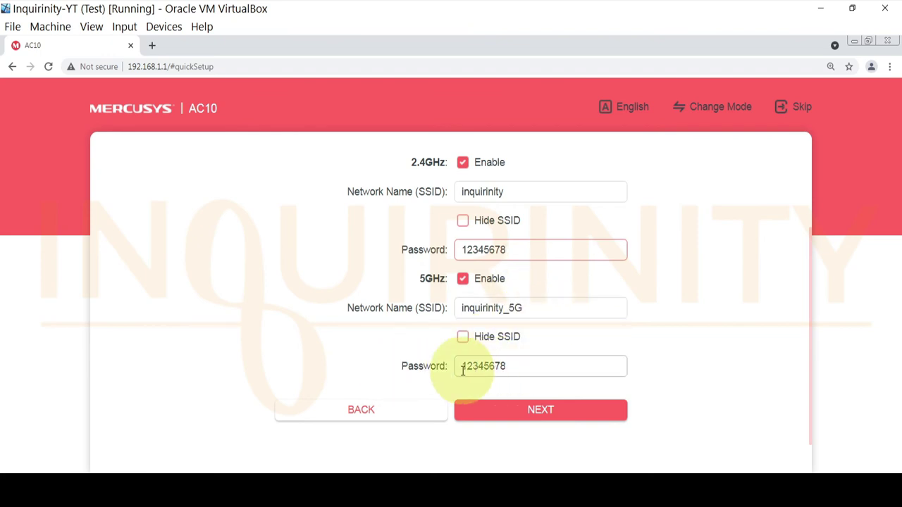
pyautogui.scroll(1, 395, 268)
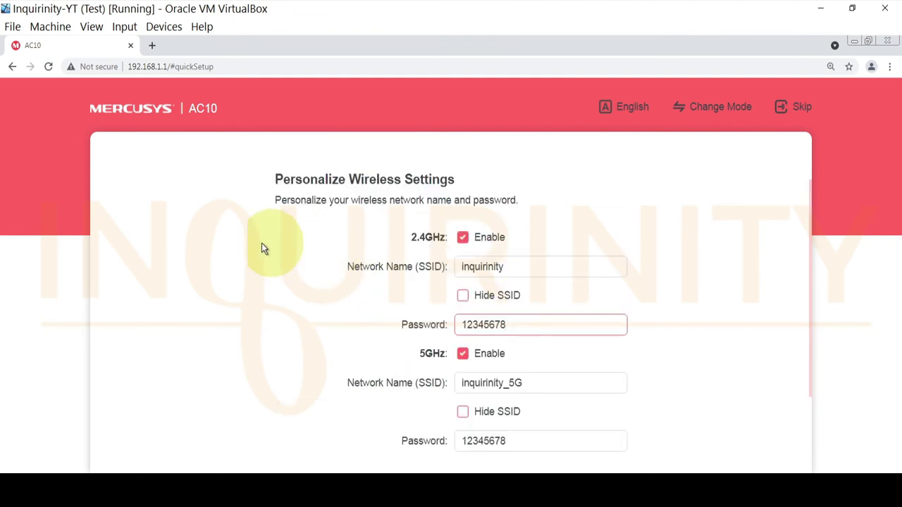
pyautogui.scroll(-1, 363, 239)
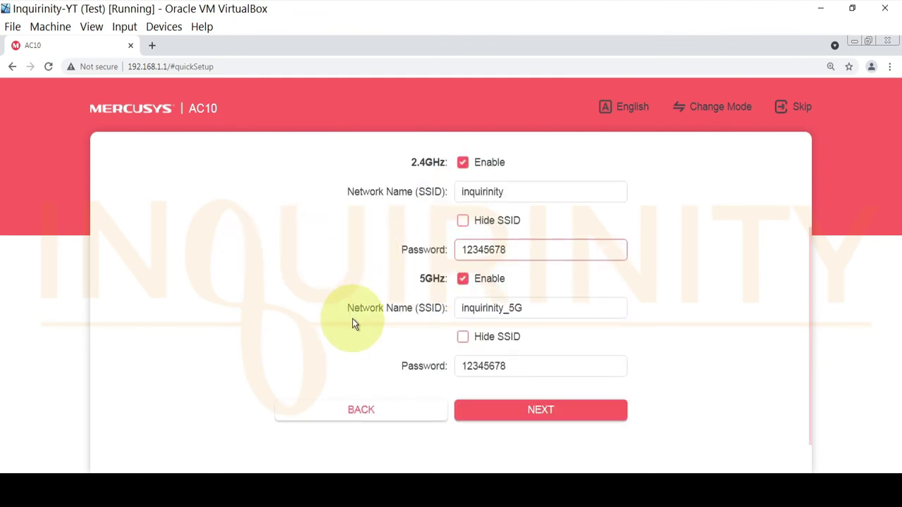
# Review the Confirm Settings summary and apply the time zone and wireless settings.
pyautogui.click(539, 416)
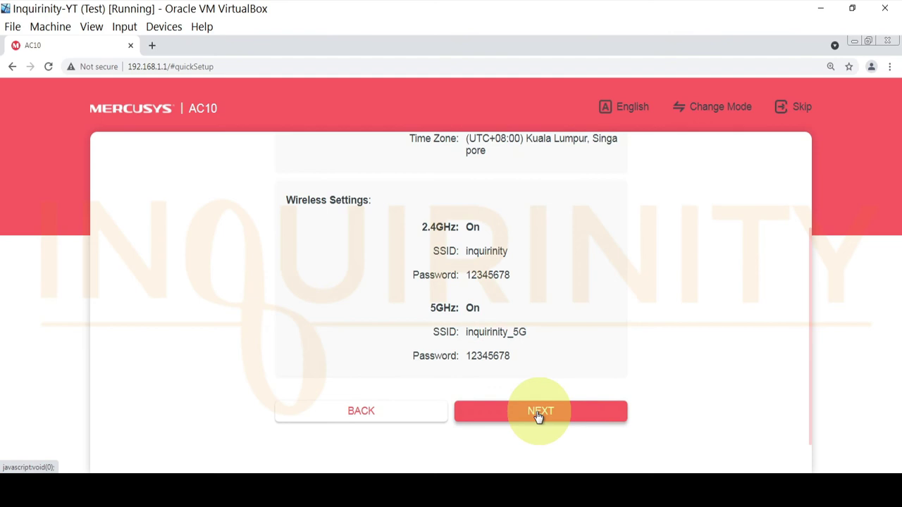
pyautogui.scroll(1, 563, 322)
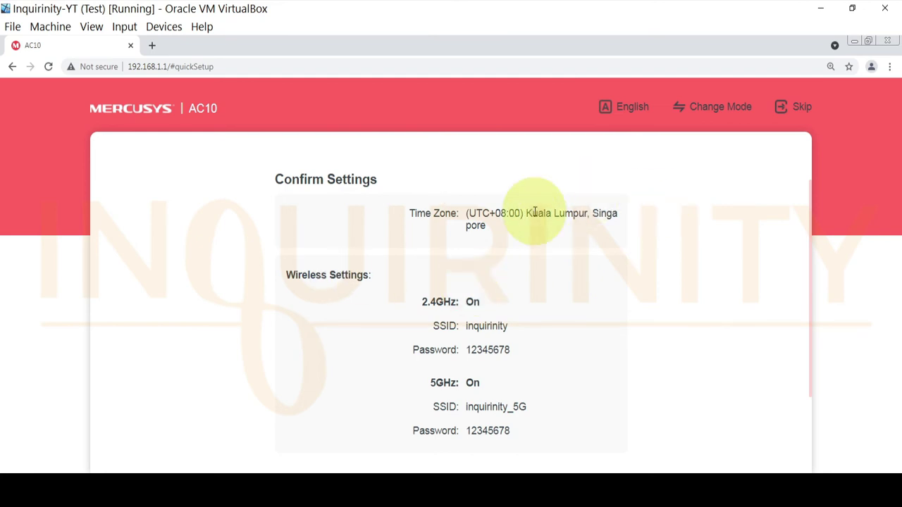
pyautogui.scroll(-1, 407, 228)
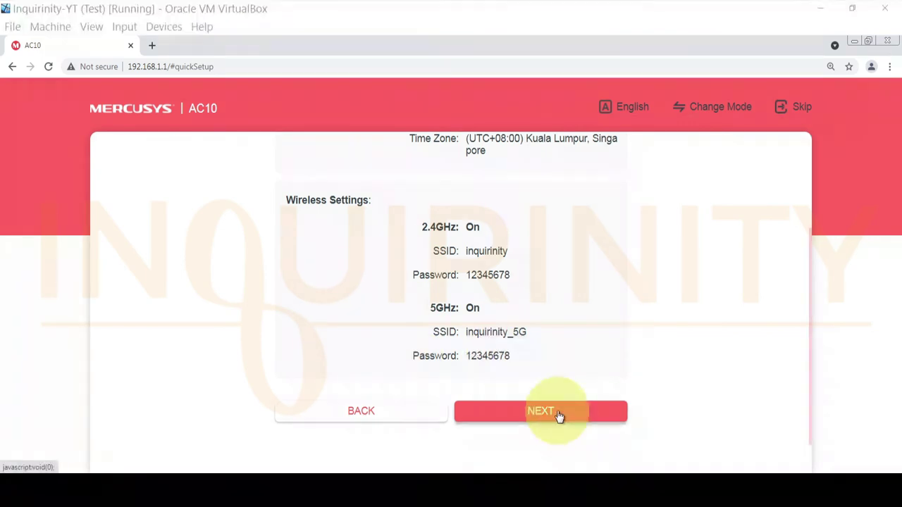
pyautogui.click(518, 419)
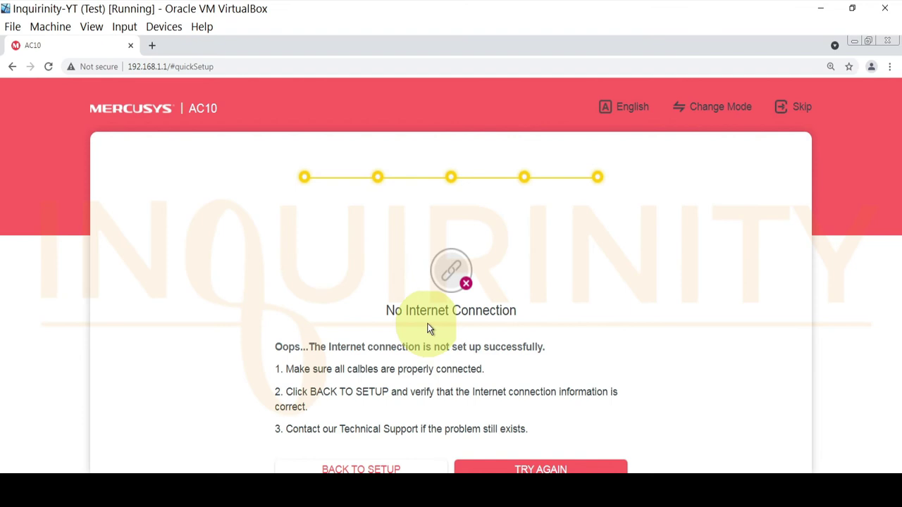
# Skip the rest of quick setup from the No Internet Connection page.
pyautogui.scroll(-1, 267, 280)
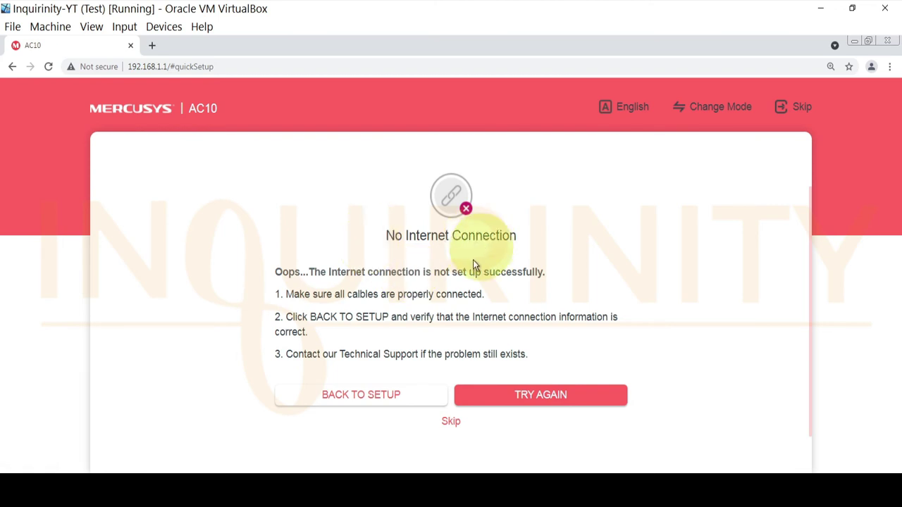
pyautogui.click(455, 423)
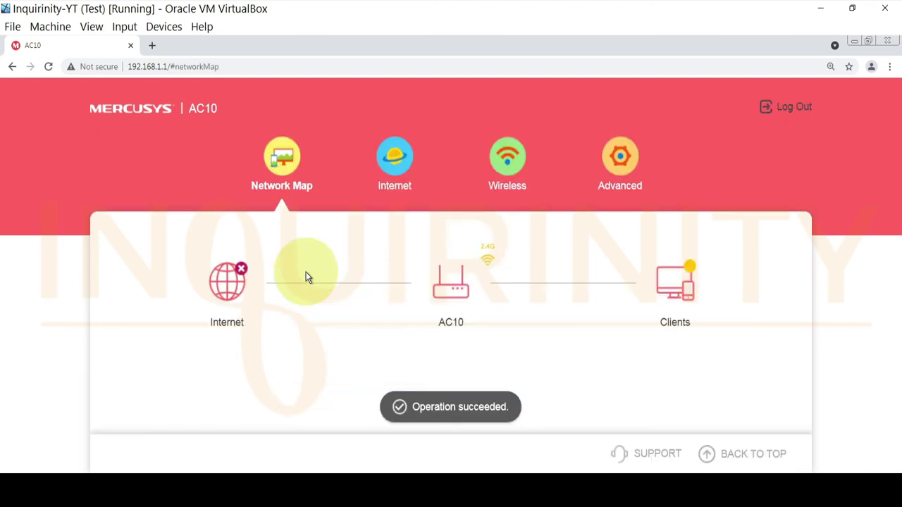
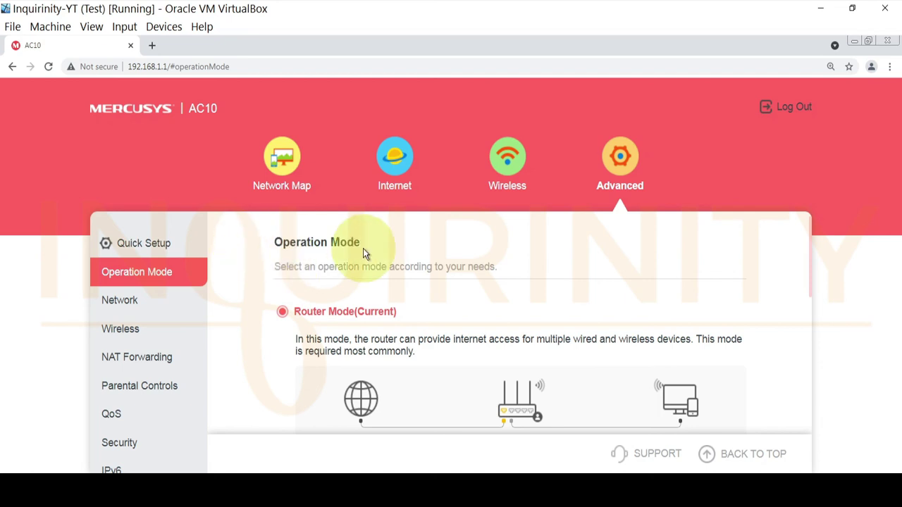
# Confirm on the Network Map and Internet settings that the router is online with Dynamic IP 10.252.252.254.
pyautogui.scroll(-2, 331, 331)
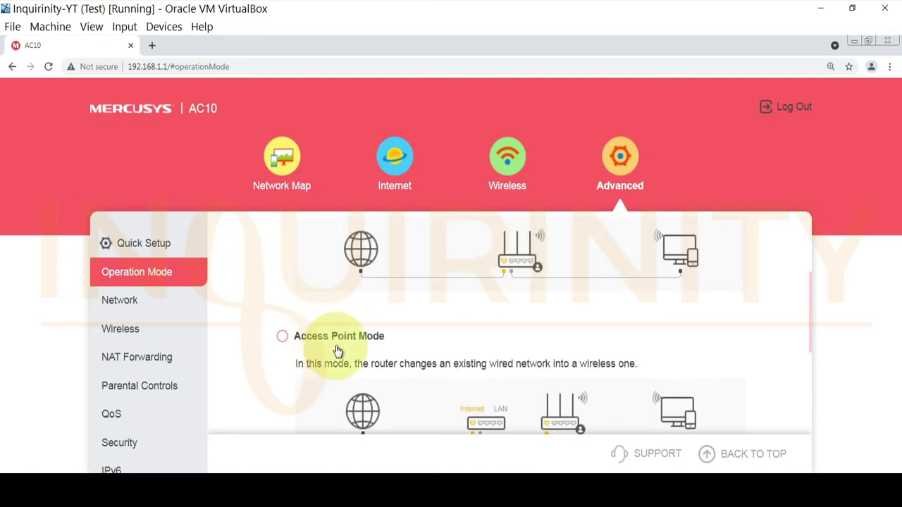
pyautogui.scroll(2, 335, 347)
pyautogui.click(280, 158)
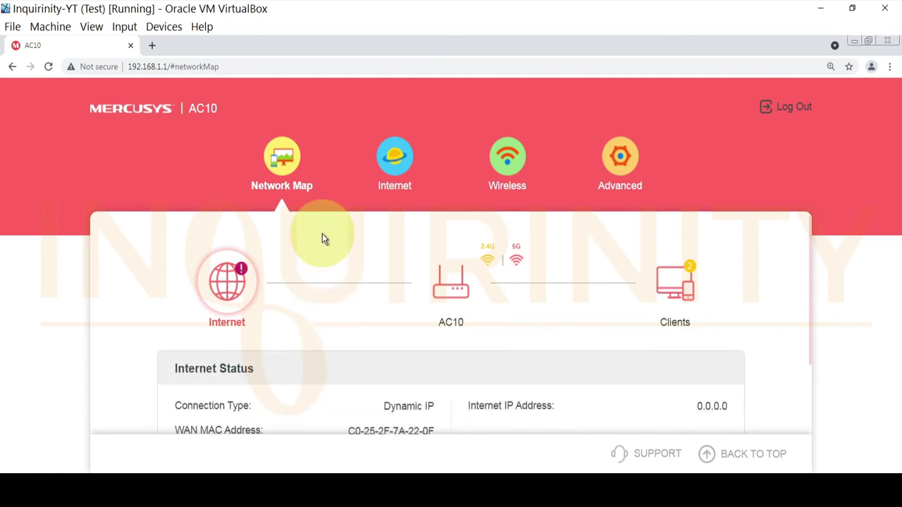
pyautogui.scroll(-1, 318, 375)
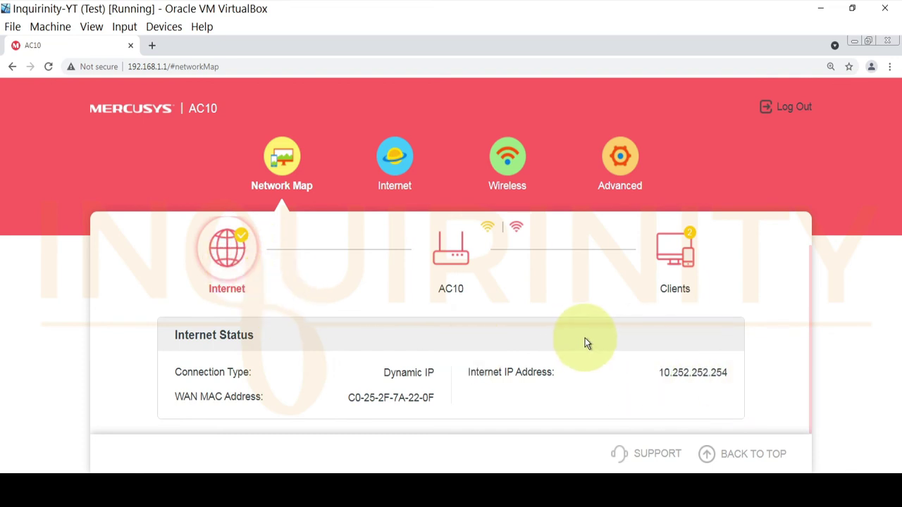
pyautogui.click(402, 172)
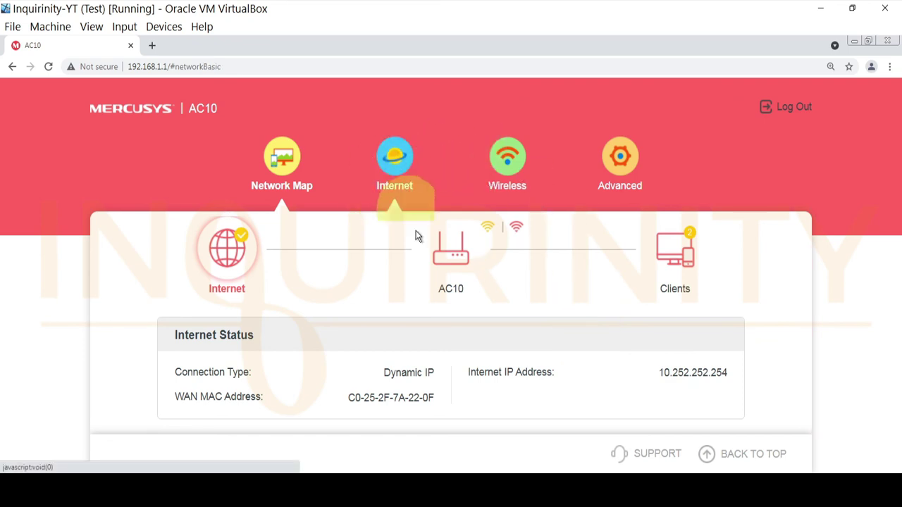
pyautogui.scroll(-1, 288, 370)
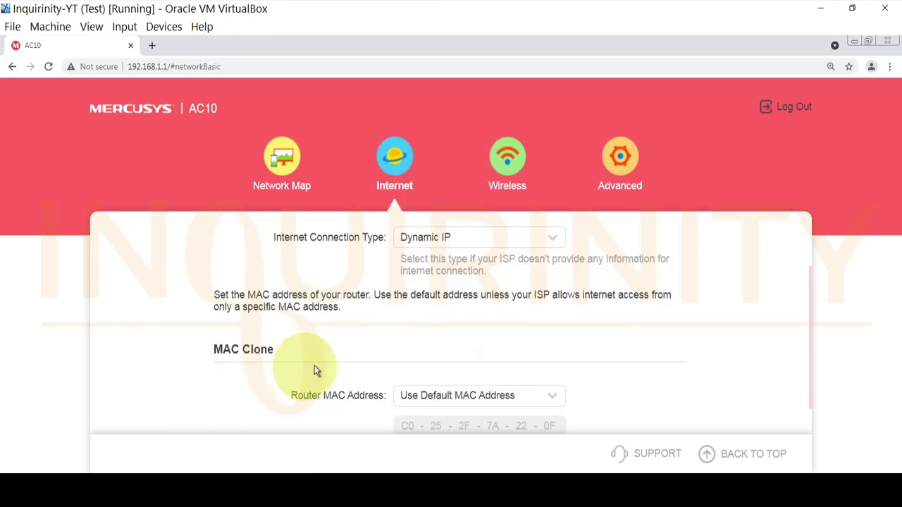
pyautogui.scroll(1, 303, 331)
pyautogui.click(282, 163)
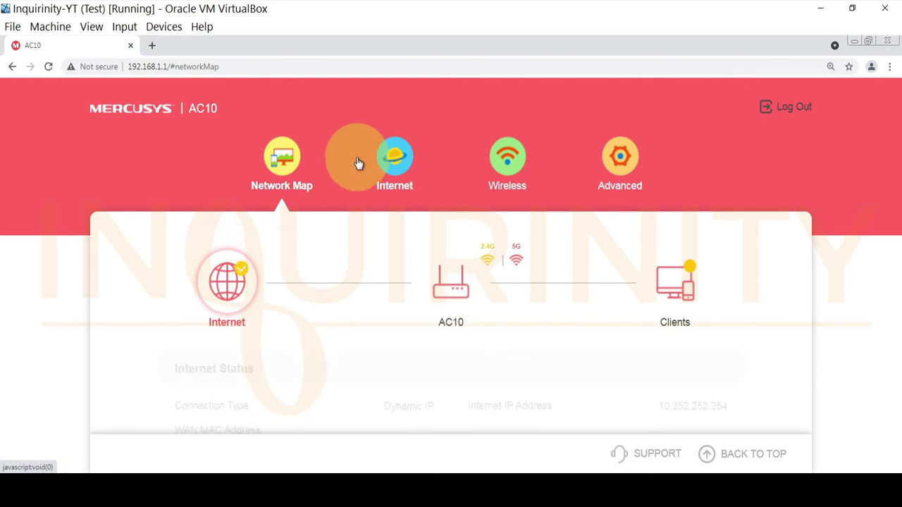
# Switch to the Advanced settings page and scroll down to the System group.
pyautogui.click(618, 174)
pyautogui.scroll(-1, 296, 367)
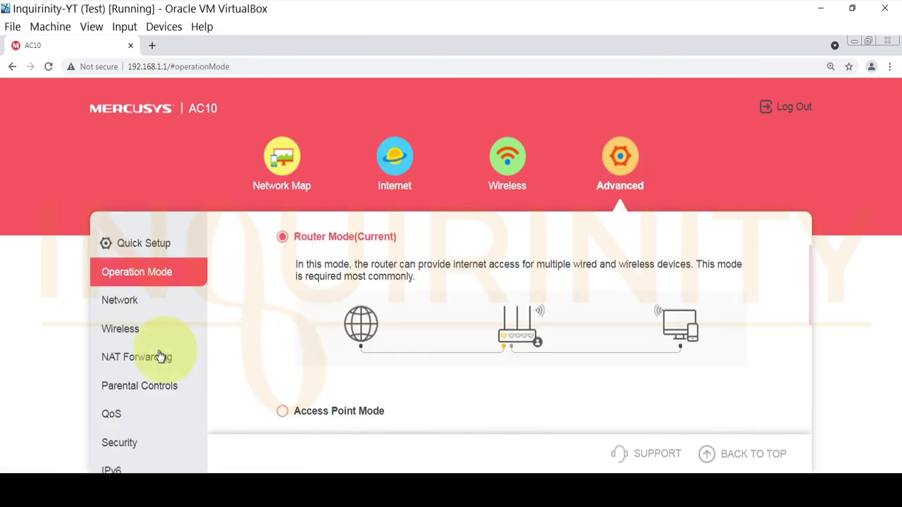
pyautogui.scroll(-1, 152, 394)
# In System > Diagnostics, ping 8.8.8.8 and review the results.
pyautogui.click(124, 443)
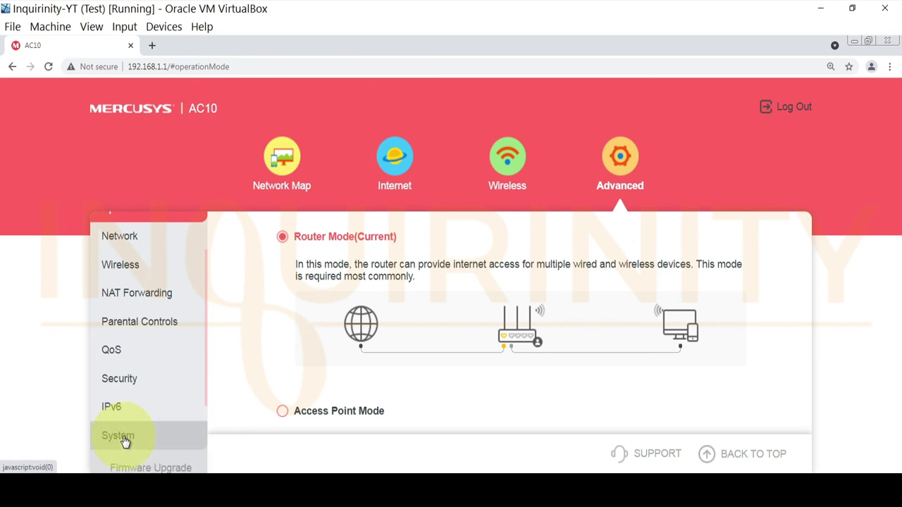
pyautogui.click(143, 438)
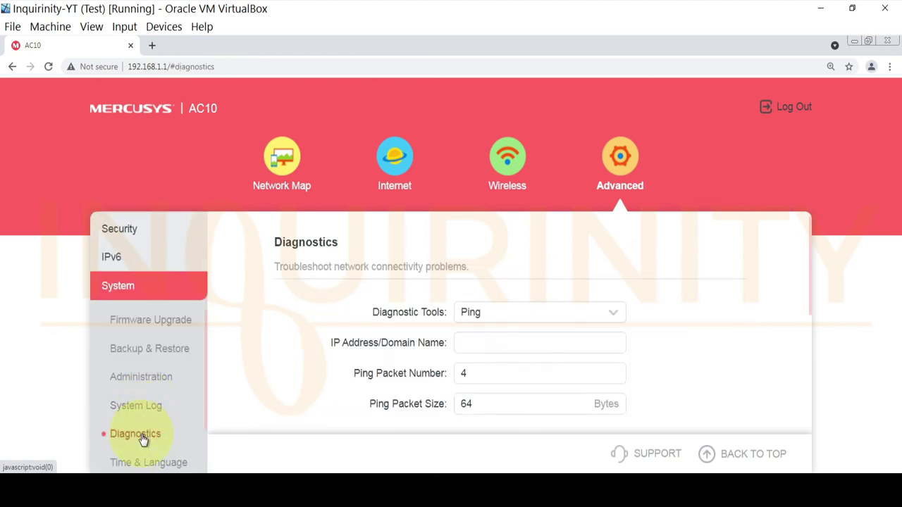
pyautogui.click(485, 344)
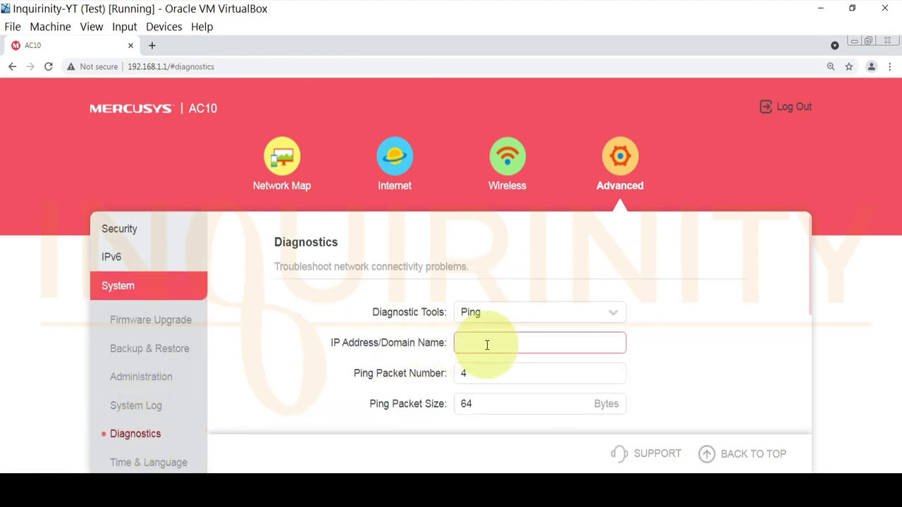
pyautogui.write('8.8.8.8')
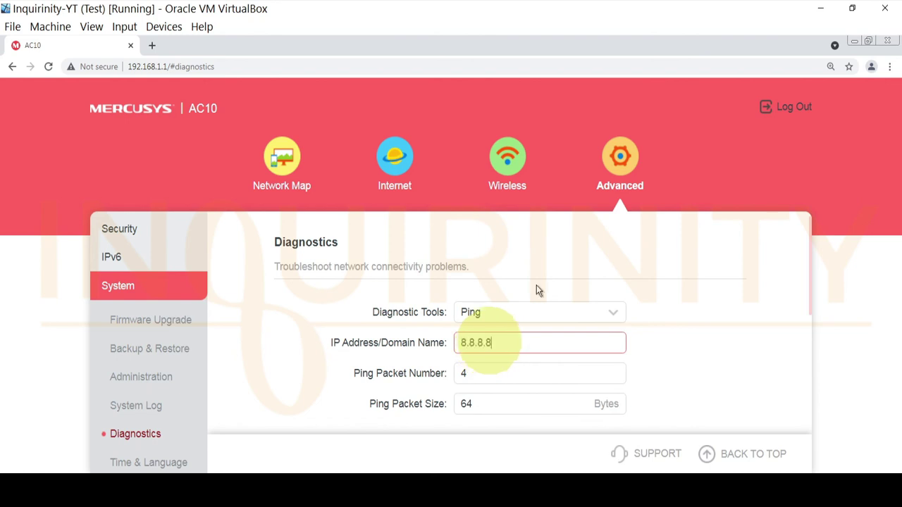
pyautogui.scroll(-1, 808, 291)
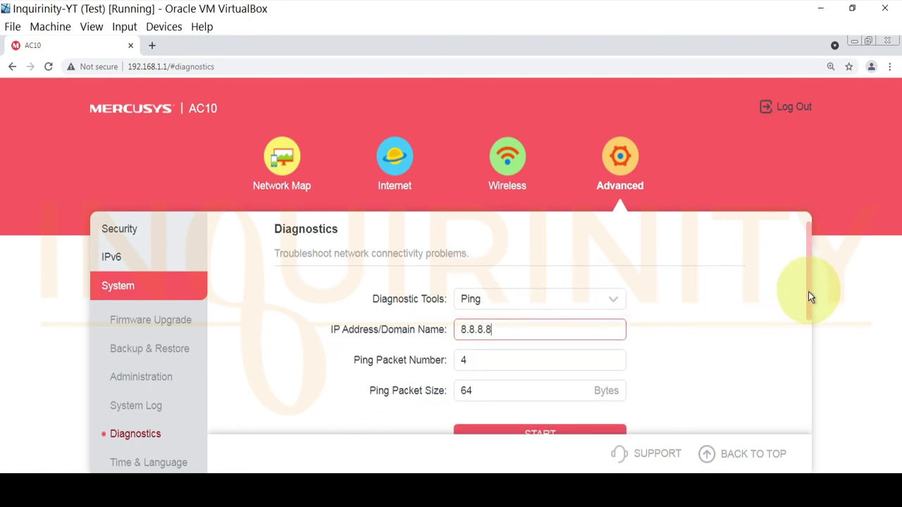
pyautogui.click(581, 430)
pyautogui.scroll(-2, 810, 313)
pyautogui.moveTo(810, 318); pyautogui.dragTo(815, 334)
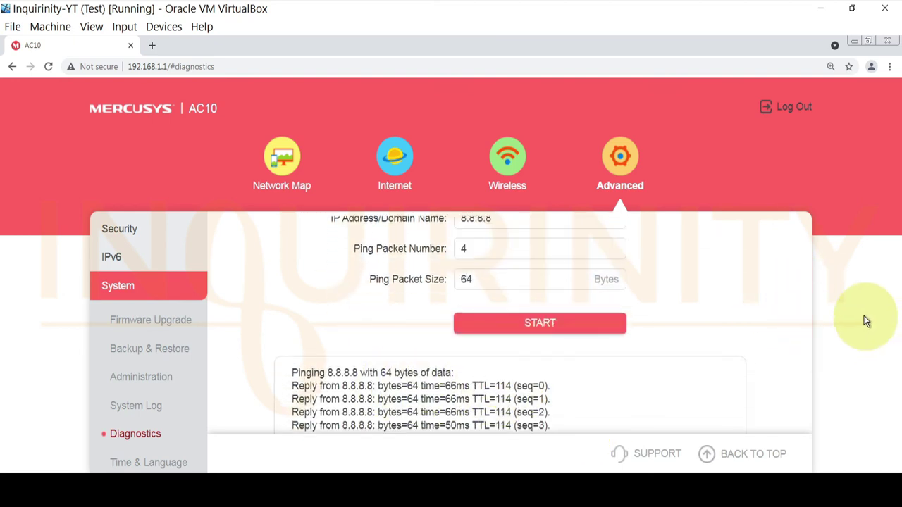
pyautogui.moveTo(808, 304); pyautogui.dragTo(811, 328)
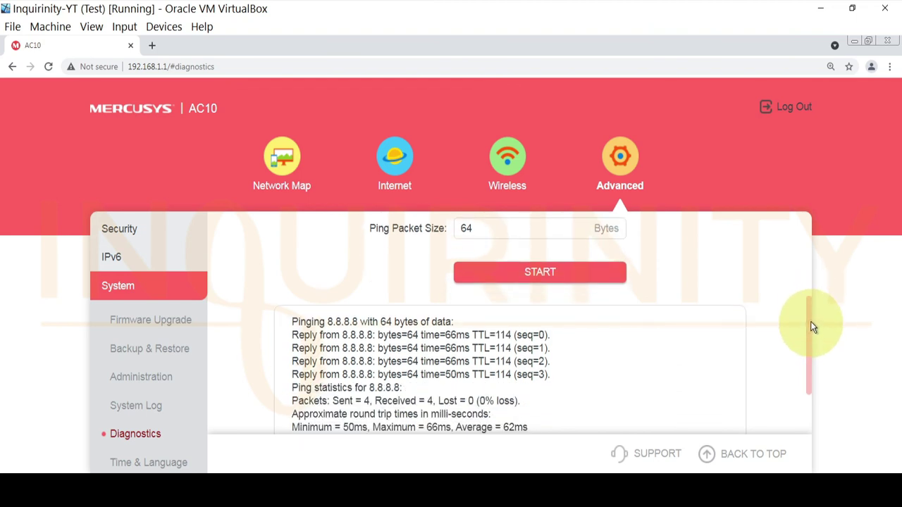
pyautogui.scroll(3, 818, 303)
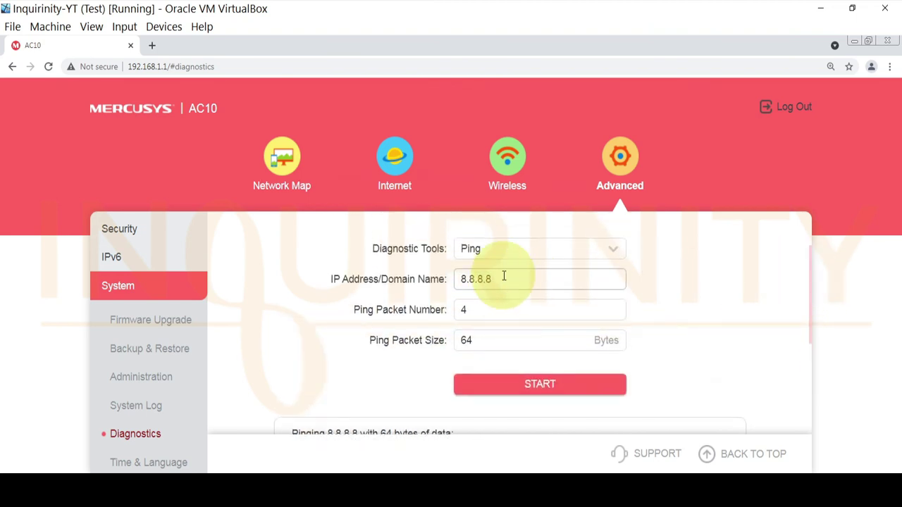
pyautogui.moveTo(502, 279); pyautogui.dragTo(425, 284)
pyautogui.write('www.facebook.com')
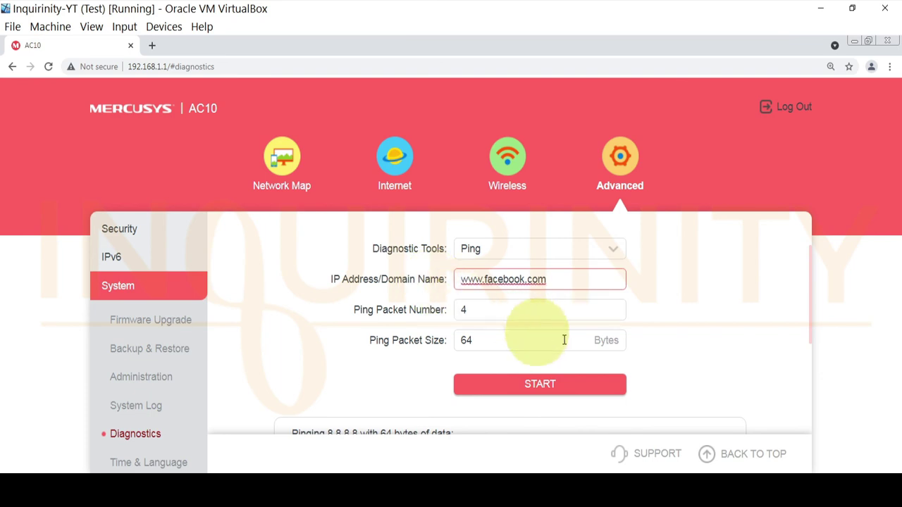
pyautogui.scroll(-1, 454, 289)
pyautogui.scroll(1, 444, 293)
pyautogui.click(551, 282)
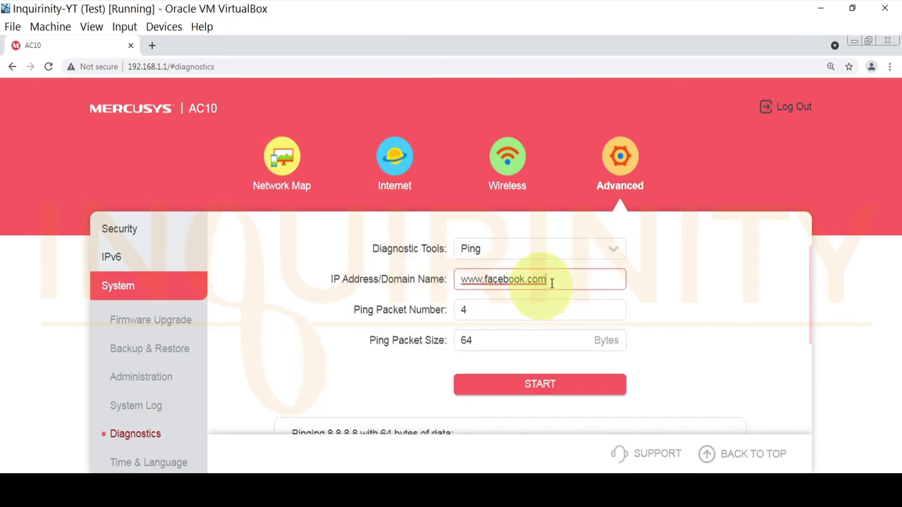
pyautogui.click(544, 395)
pyautogui.scroll(-2, 576, 343)
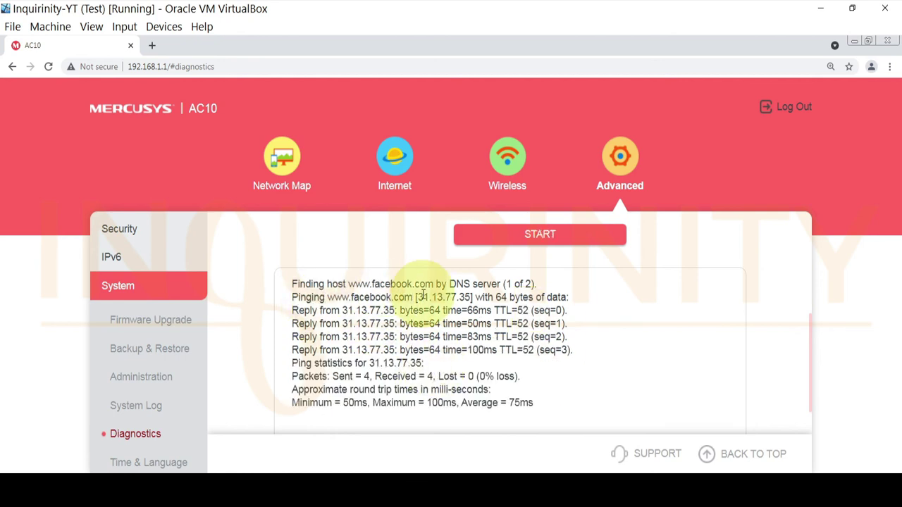
# On the phone, join the inquirinity network by entering the router's Wi-Fi password and checking it before connecting.
pyautogui.scroll(2, 514, 315)
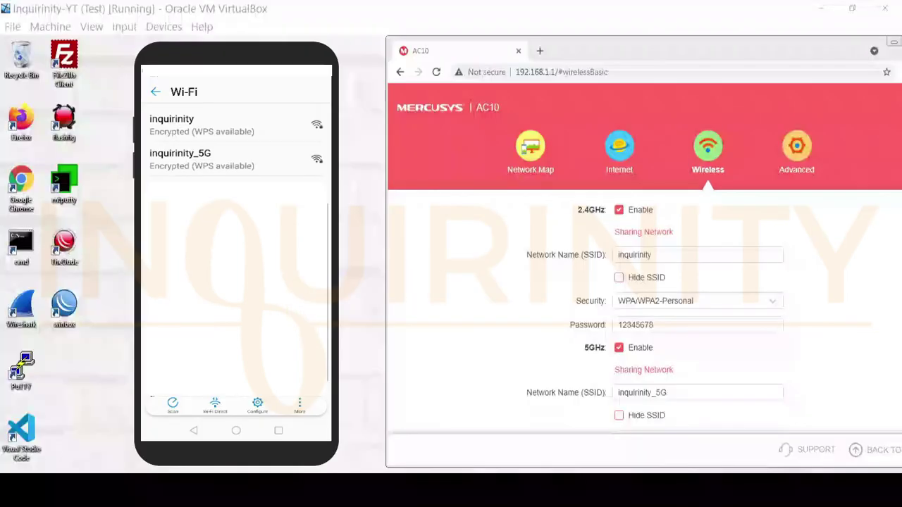
pyautogui.click(170, 126)
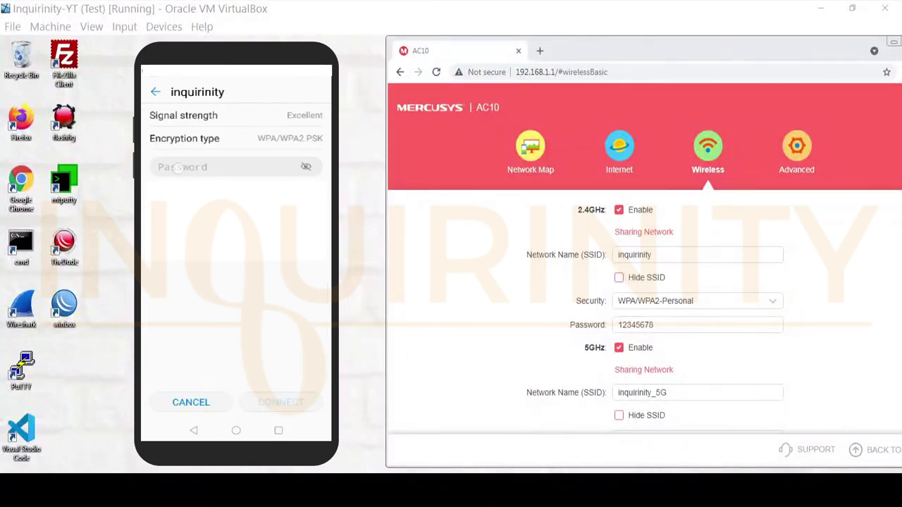
pyautogui.click(177, 167)
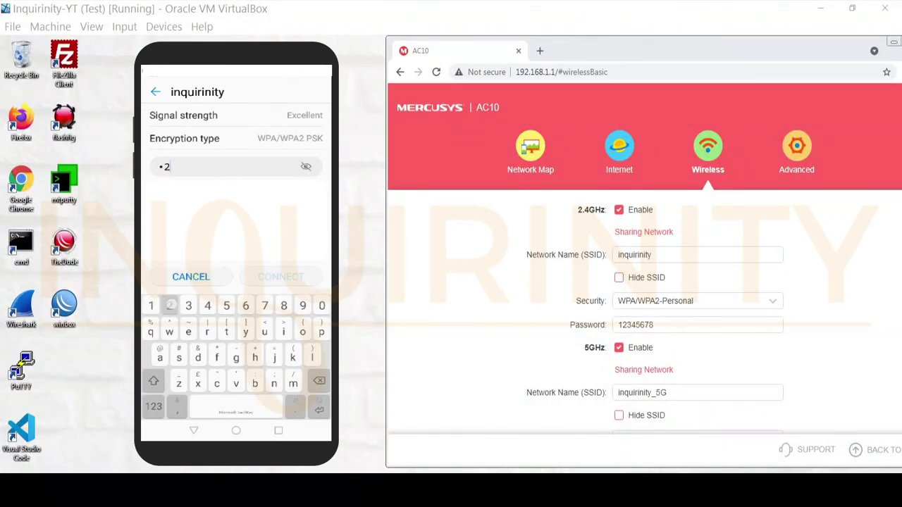
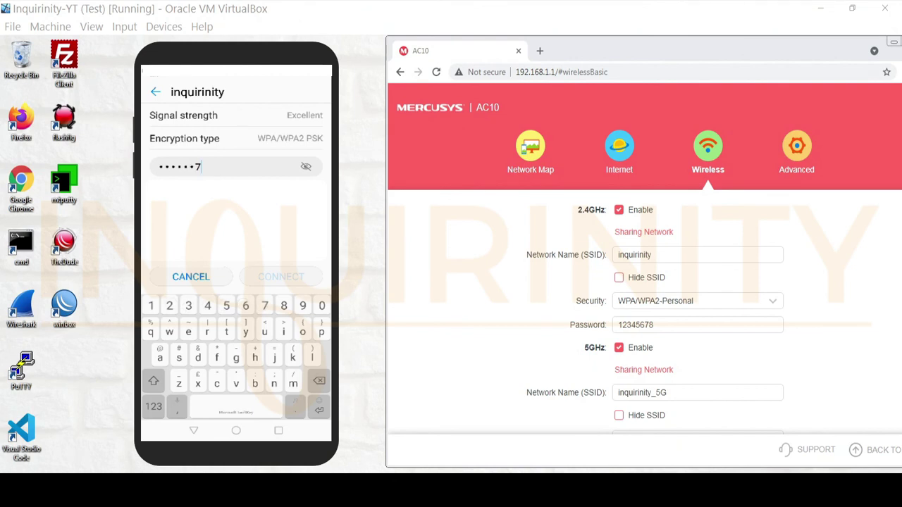
pyautogui.click(305, 166)
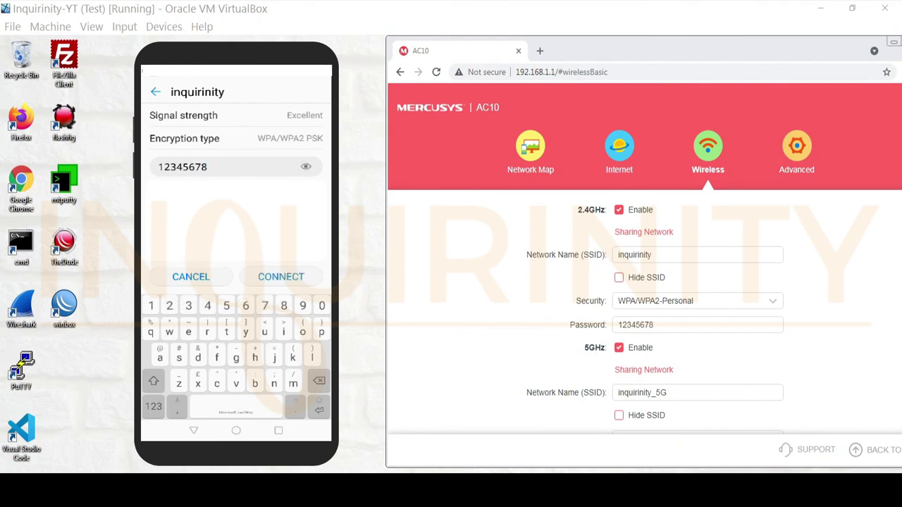
pyautogui.click(281, 276)
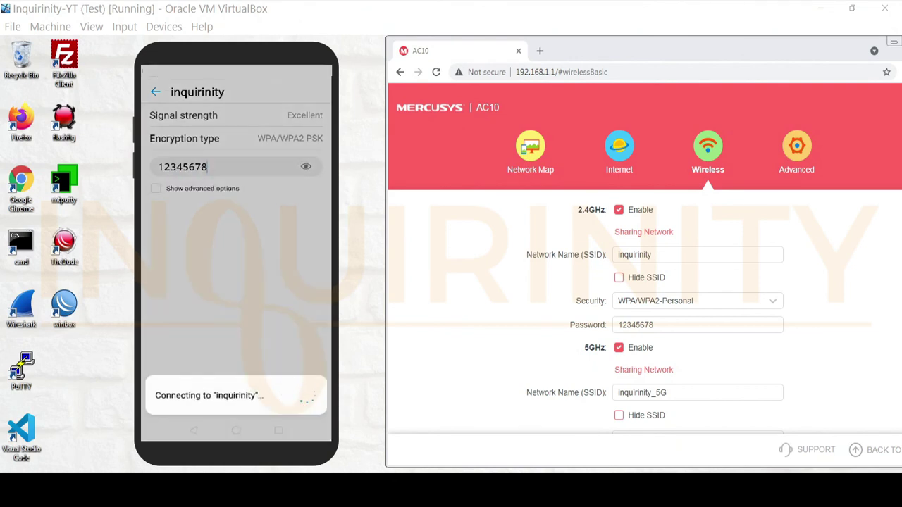